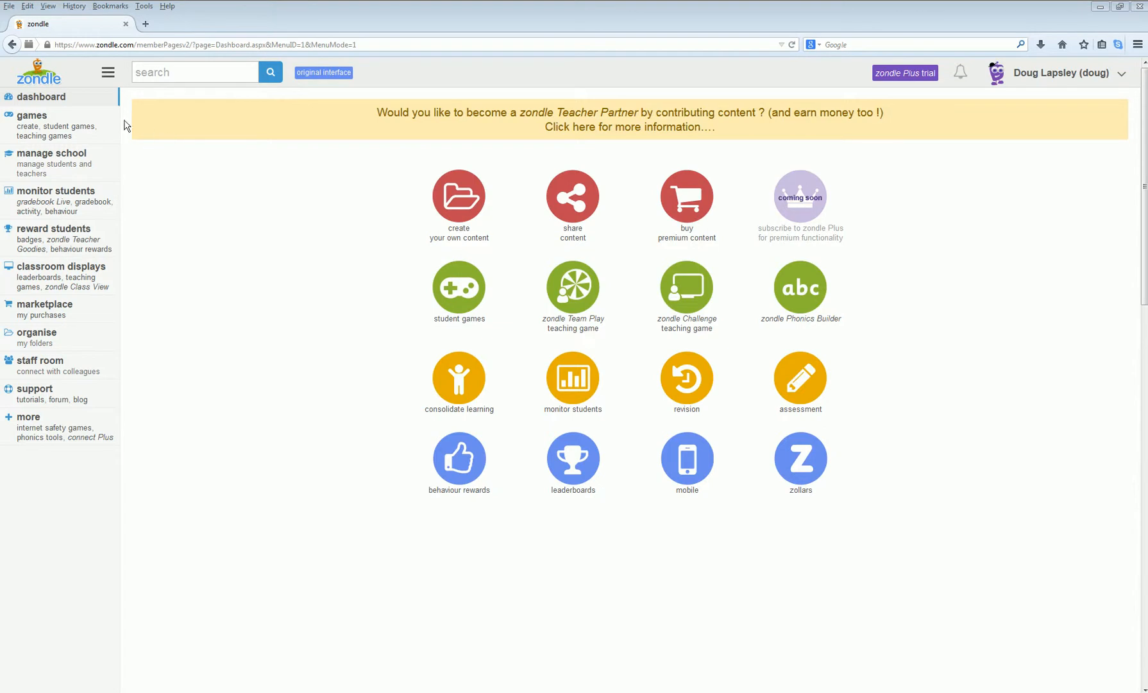
Open the topic "My example topic" from the games area for editing
click(112, 121)
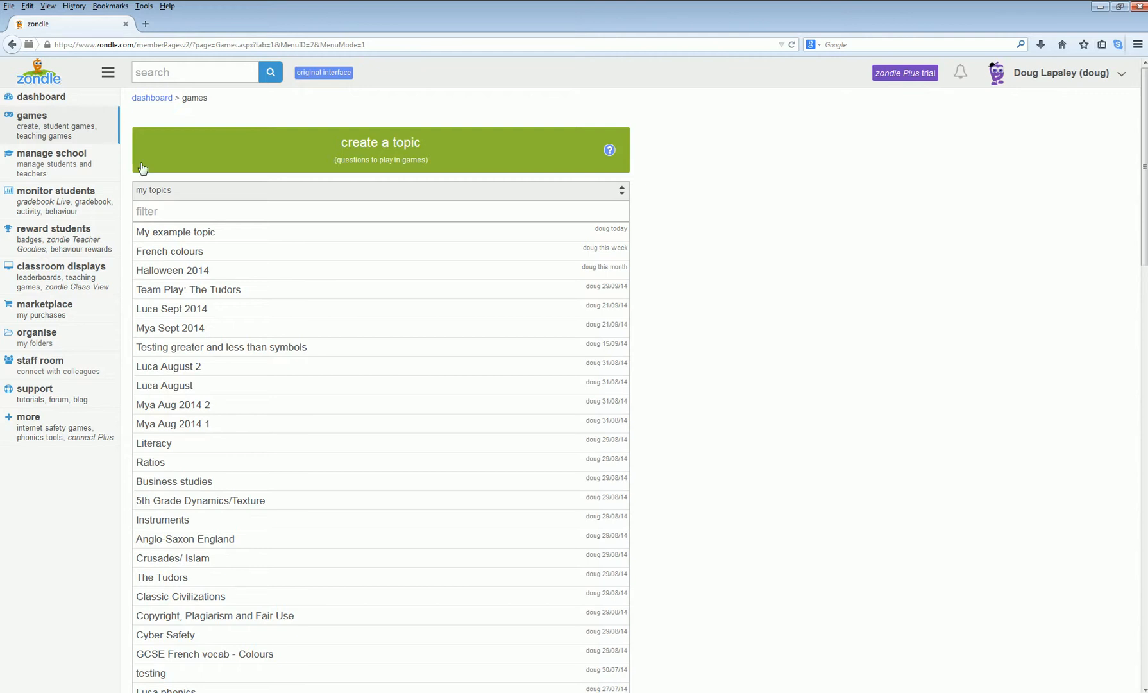
click(202, 238)
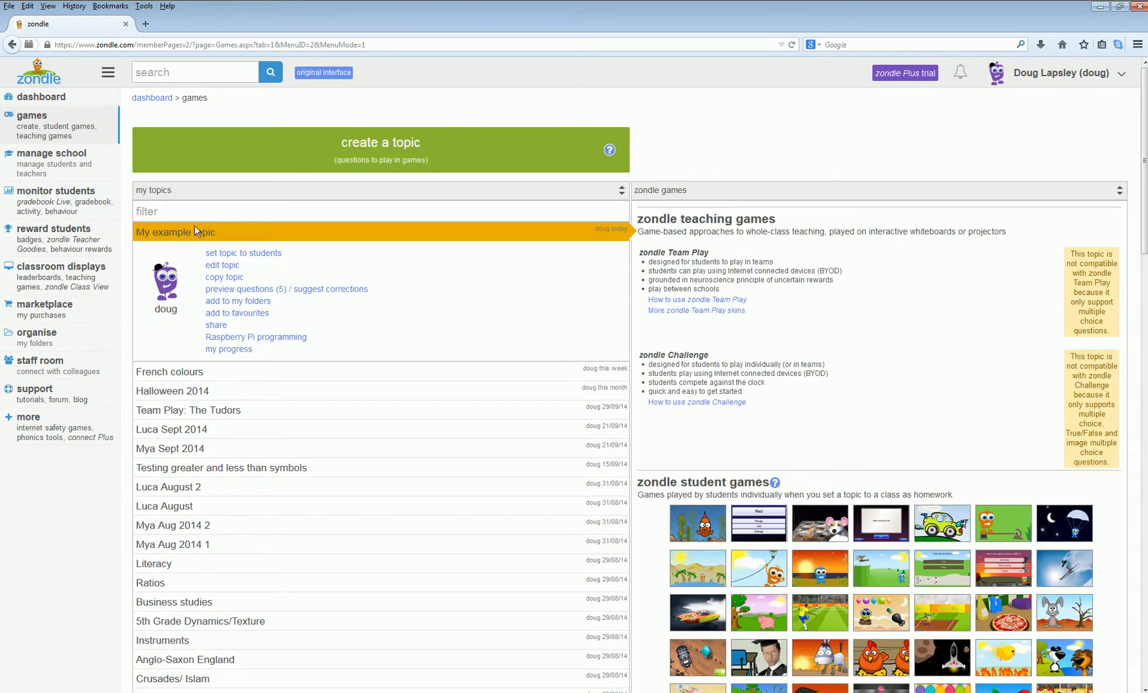
click(228, 269)
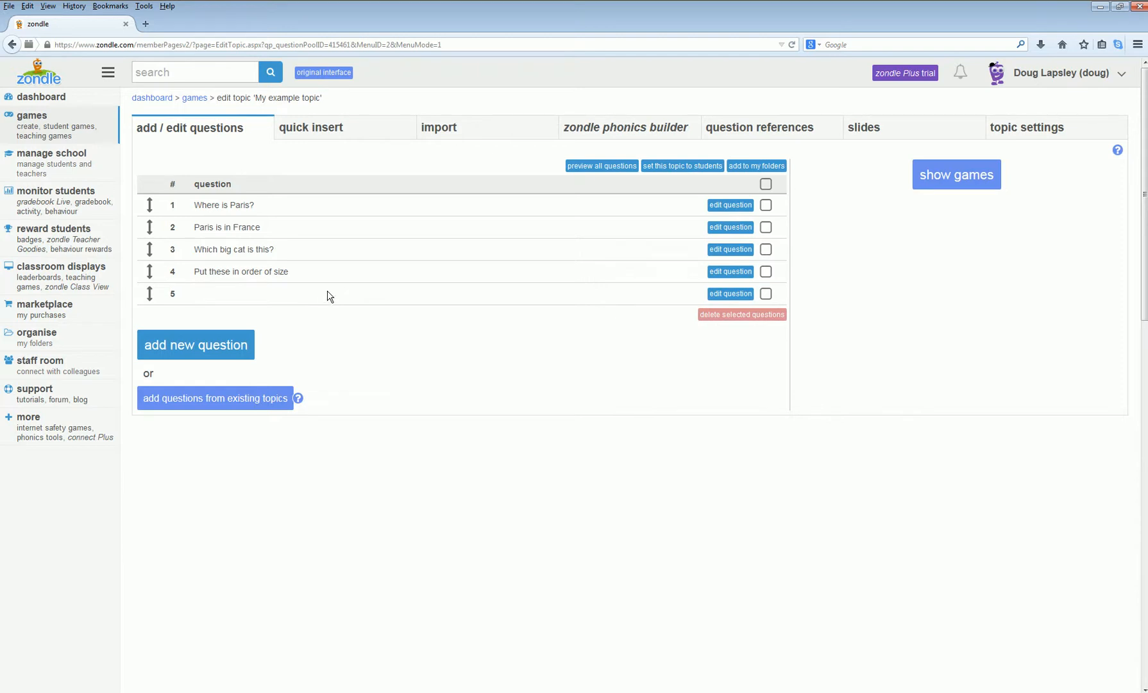
Examine each of the five questions in the topic for its question type and answers, closing each without changes
click(730, 204)
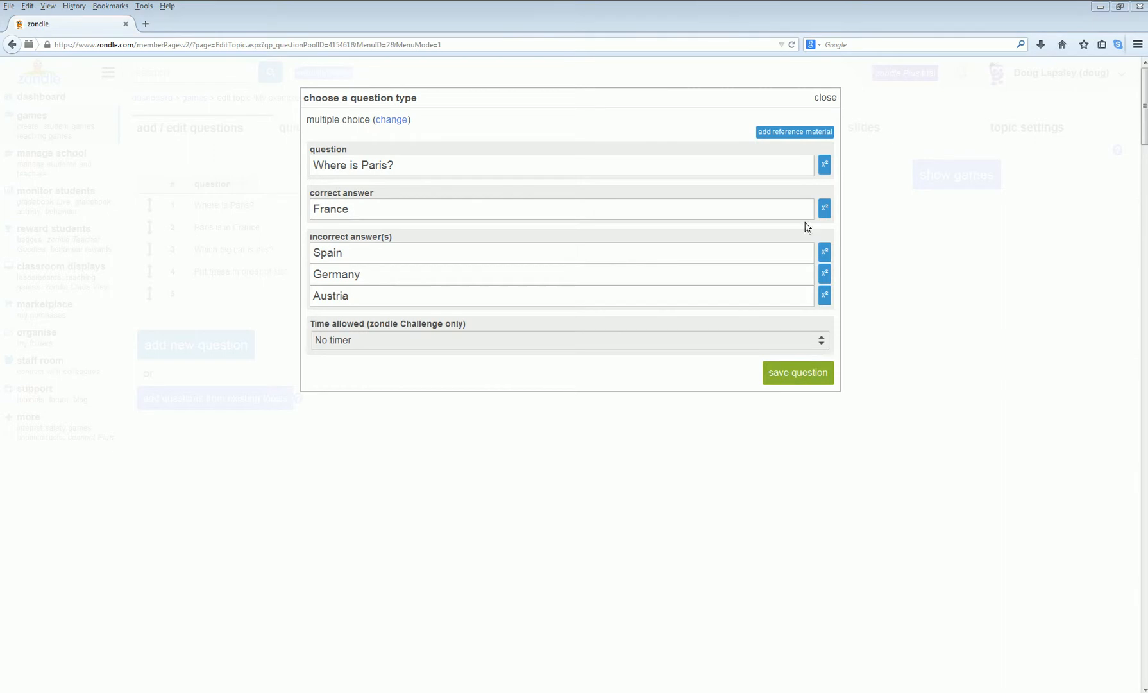
click(826, 98)
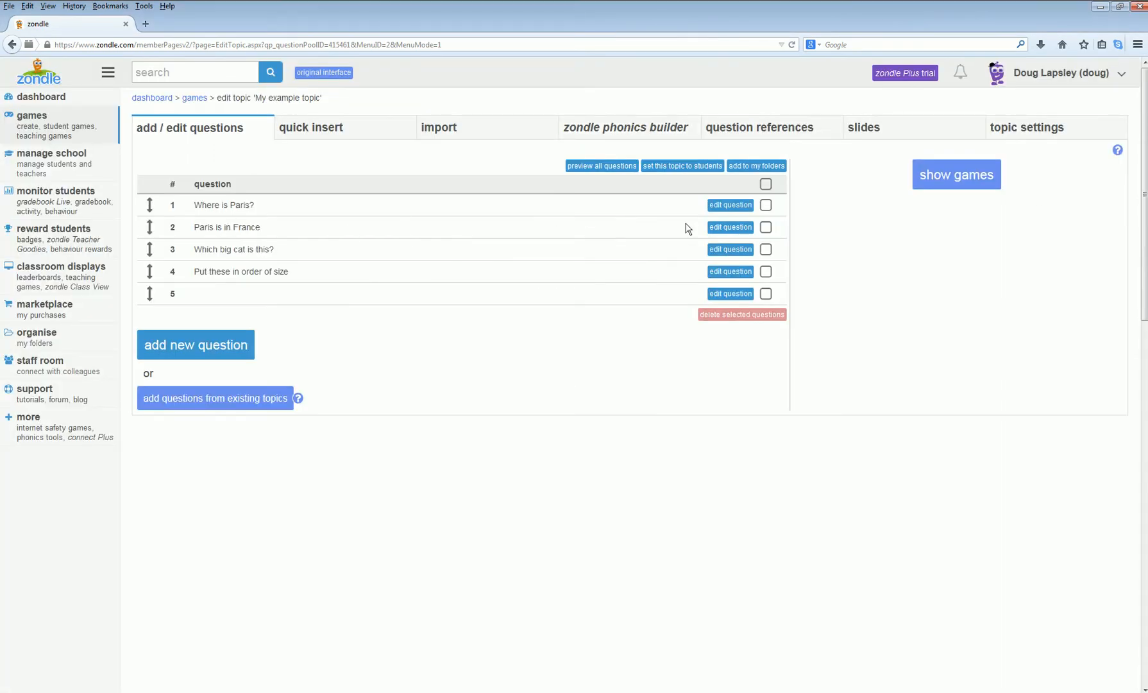
click(730, 227)
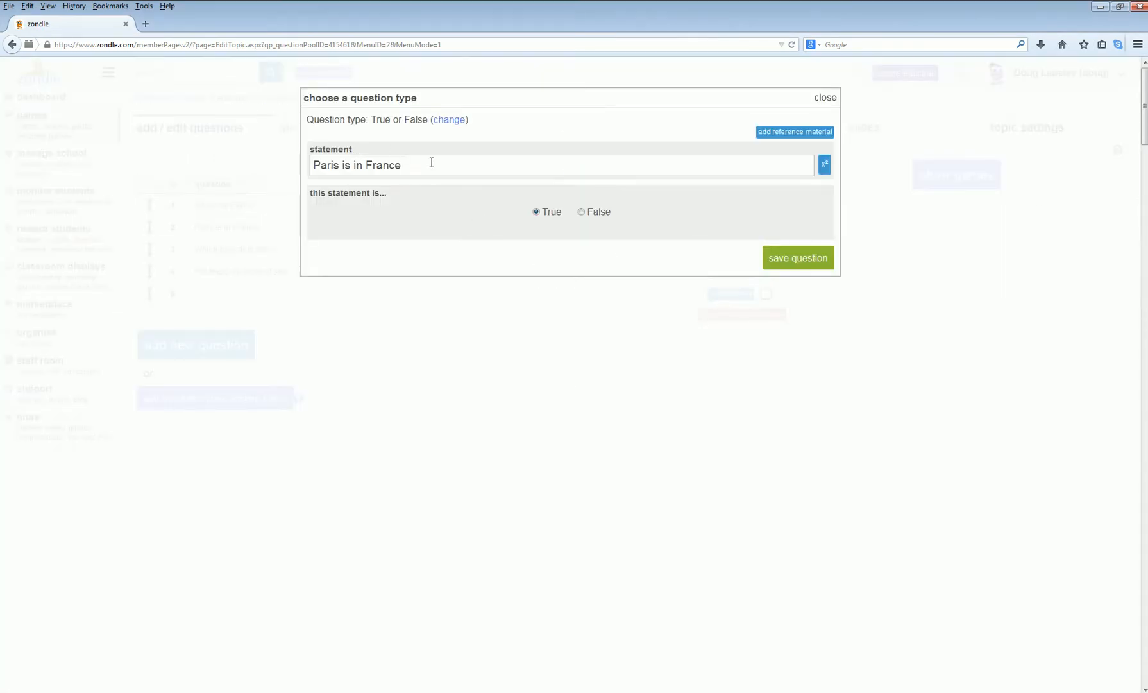
click(821, 99)
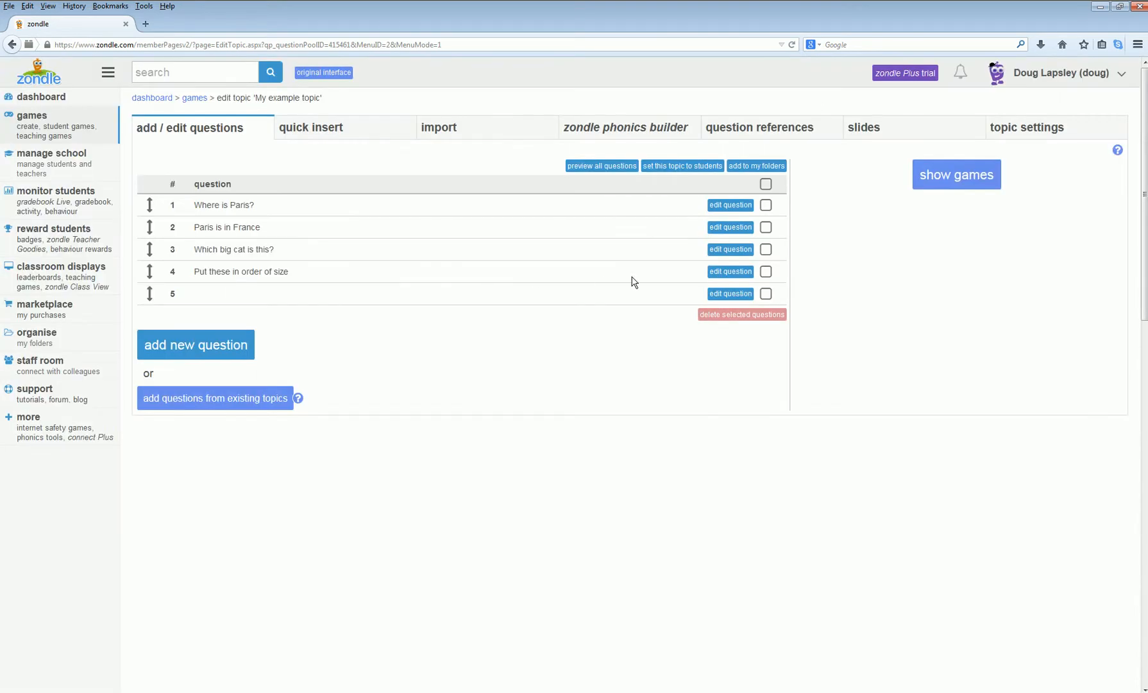
click(728, 250)
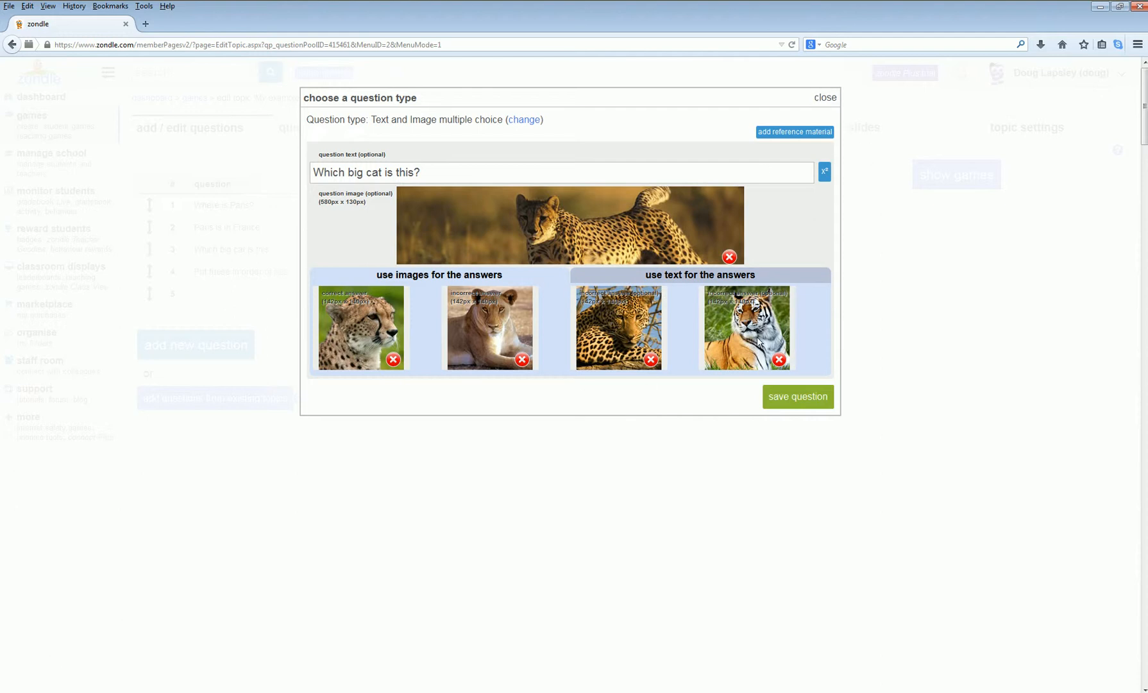
click(826, 100)
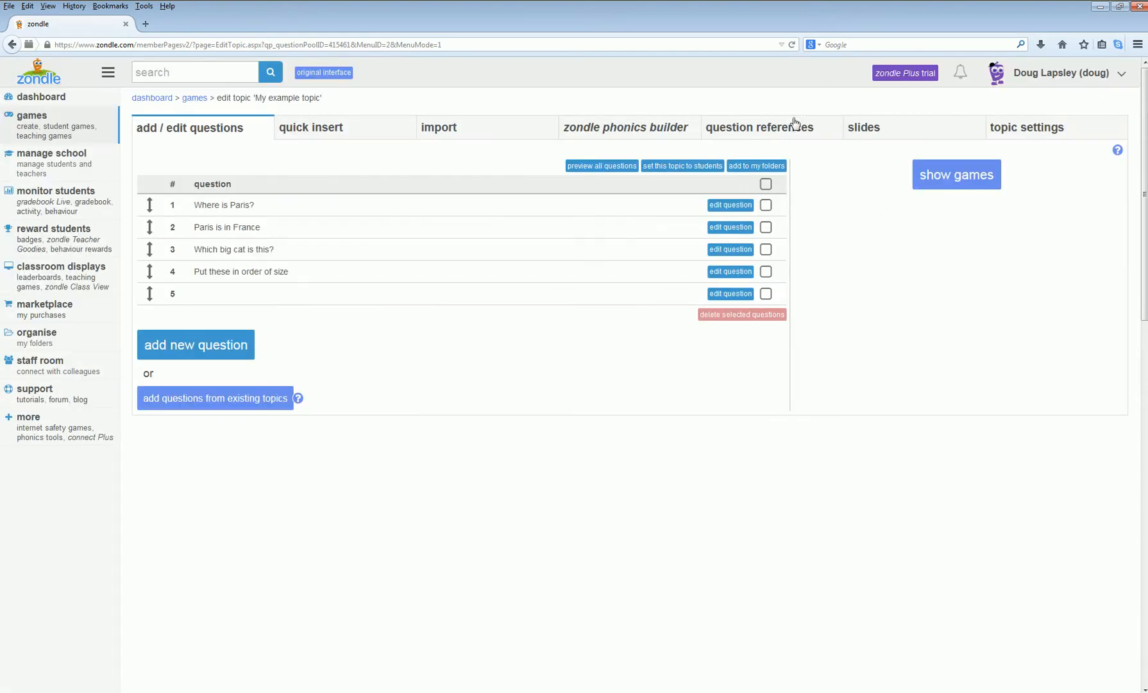
click(729, 272)
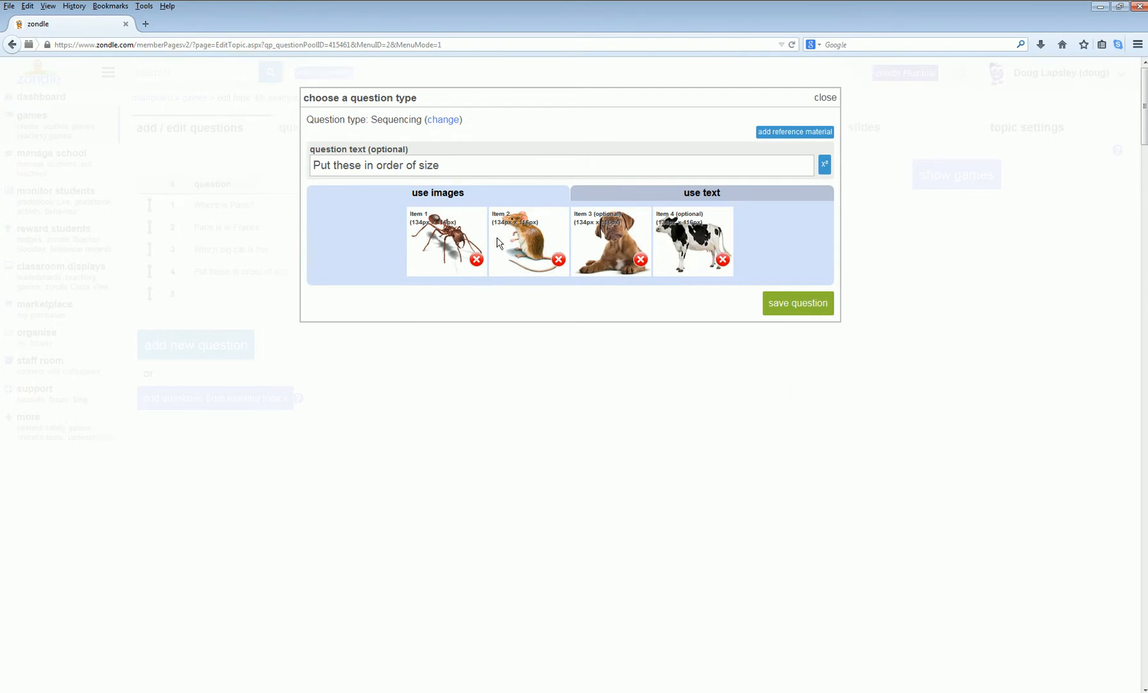
click(825, 99)
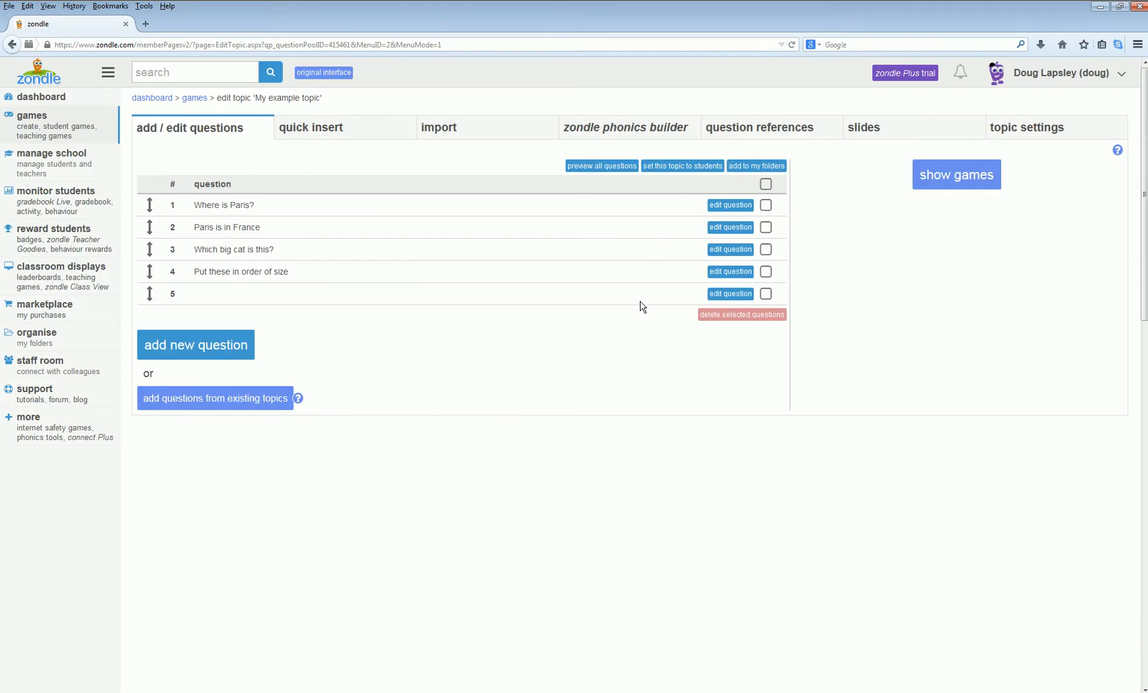
click(711, 295)
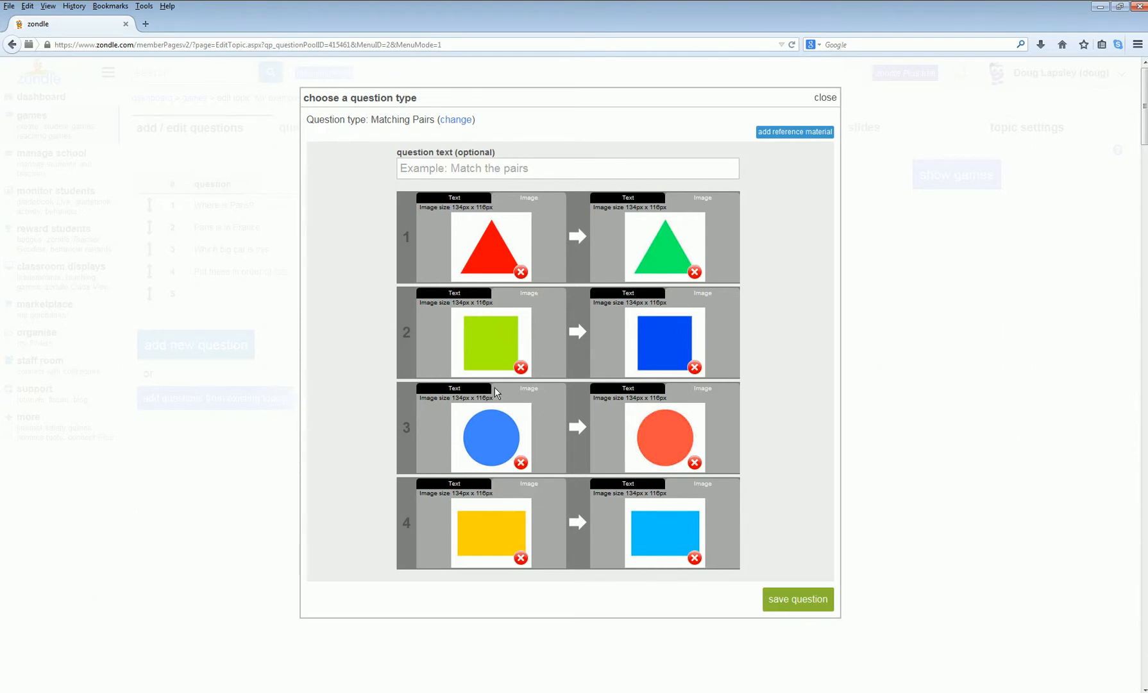
click(824, 98)
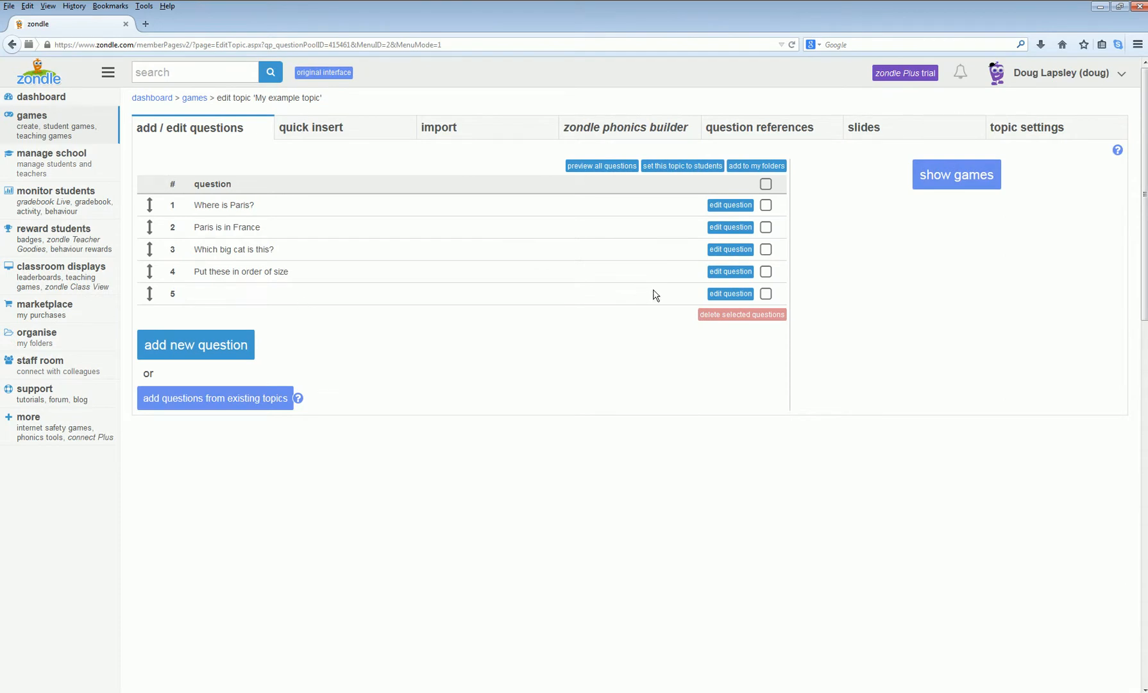
Start a new question to review which question types support assessment Plus, and close the list without creating one
click(224, 356)
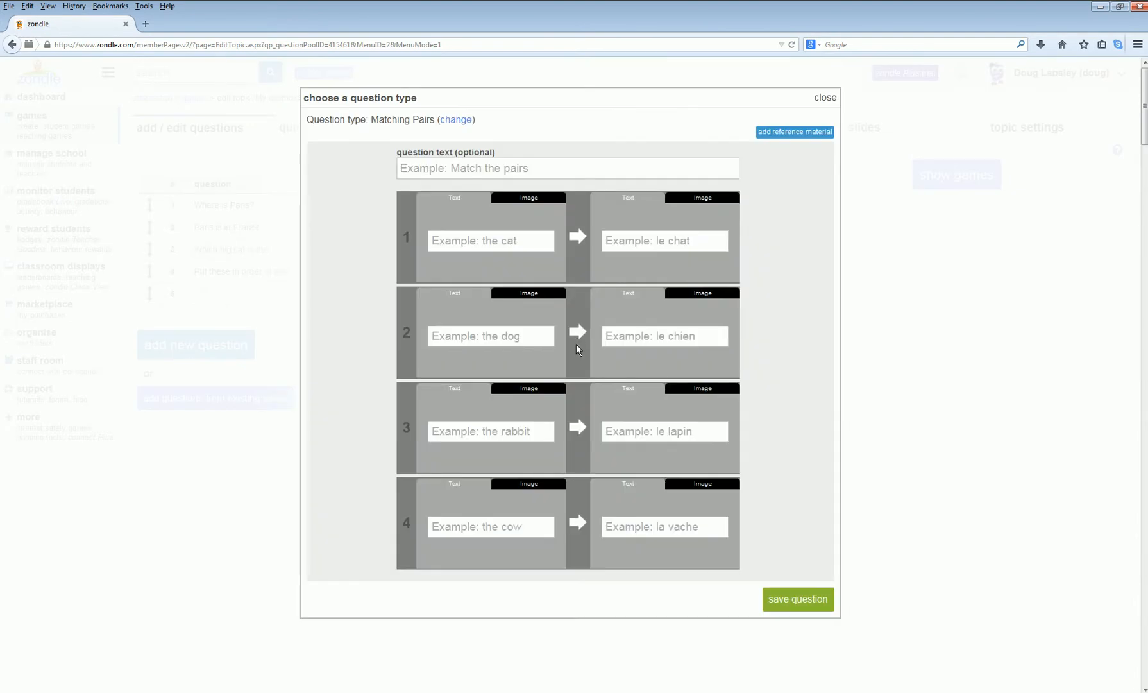
click(456, 121)
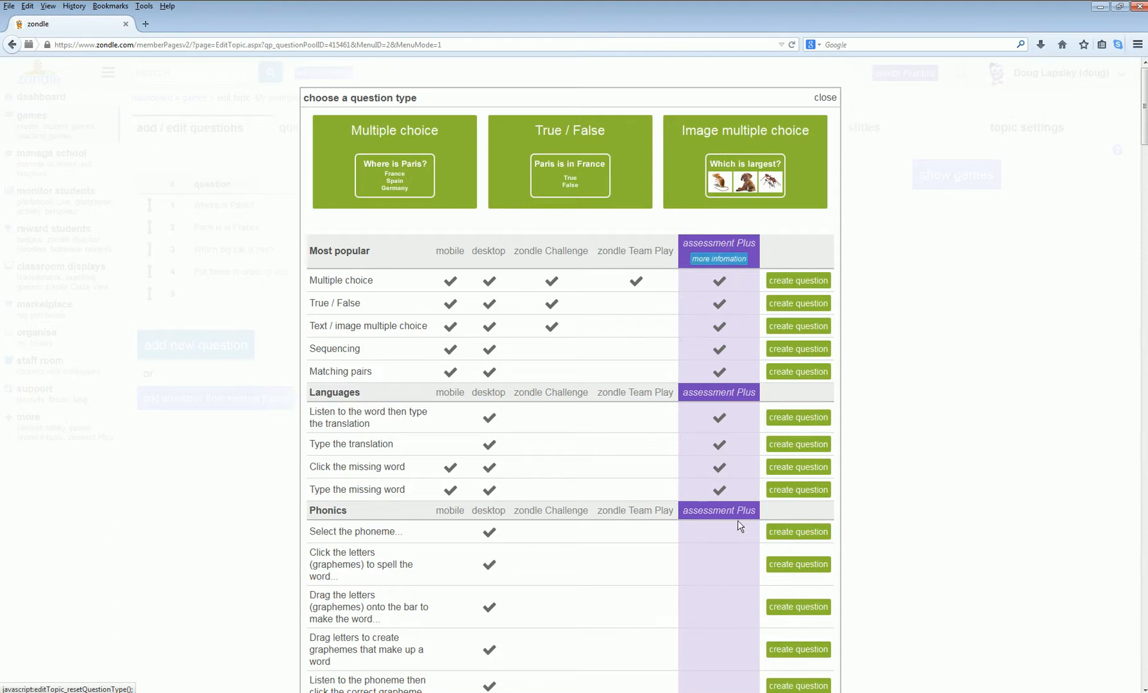
scroll(732, 334, down, 6)
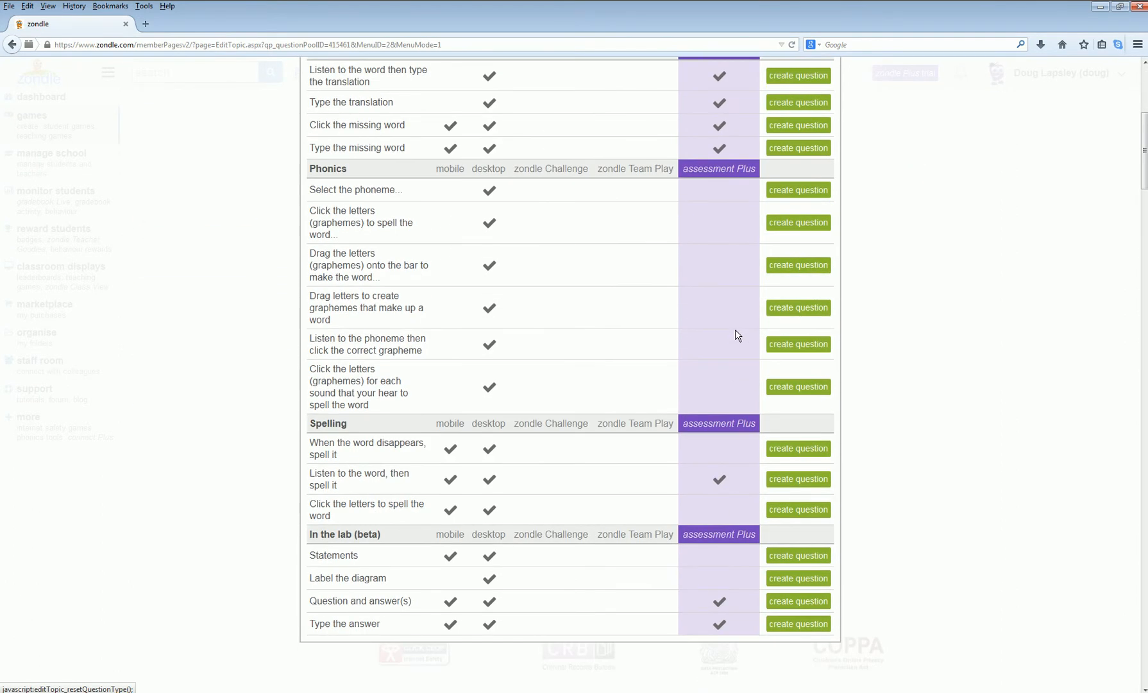
scroll(735, 344, up, 4)
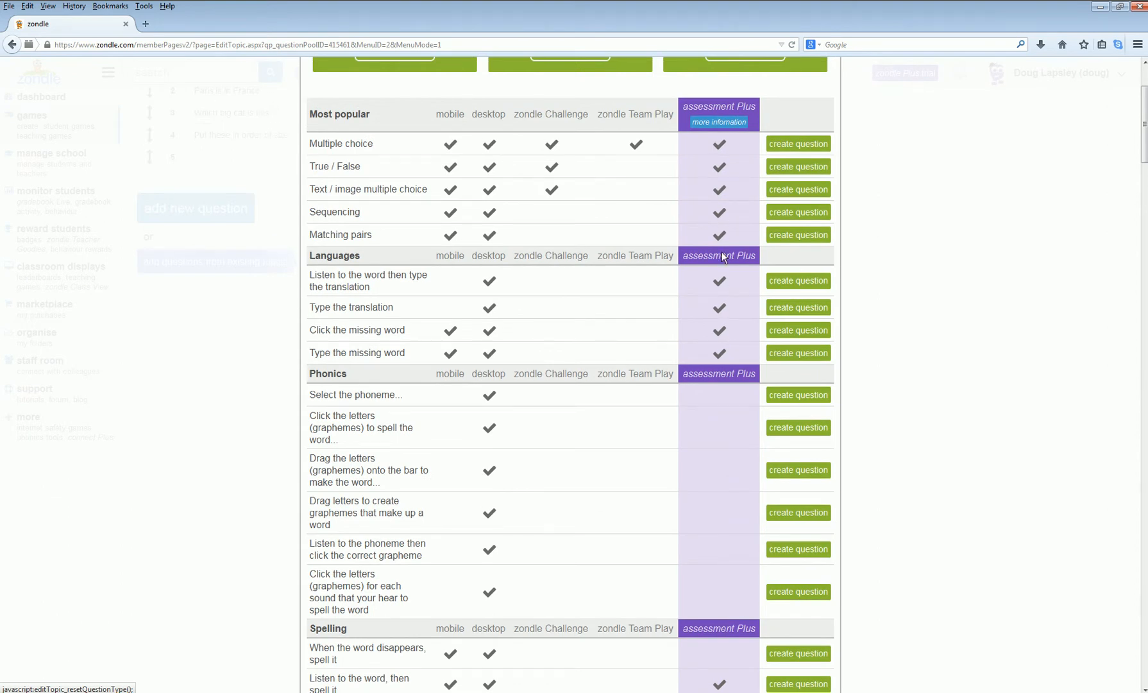
scroll(723, 283, down, 3)
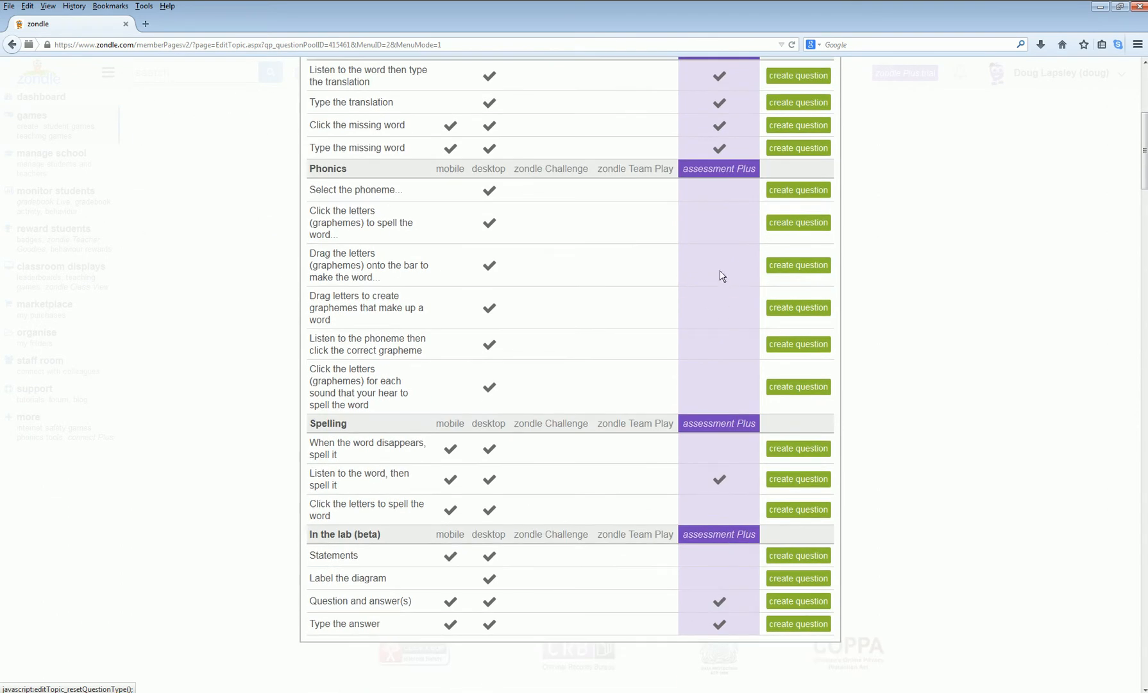
scroll(699, 318, up, 5)
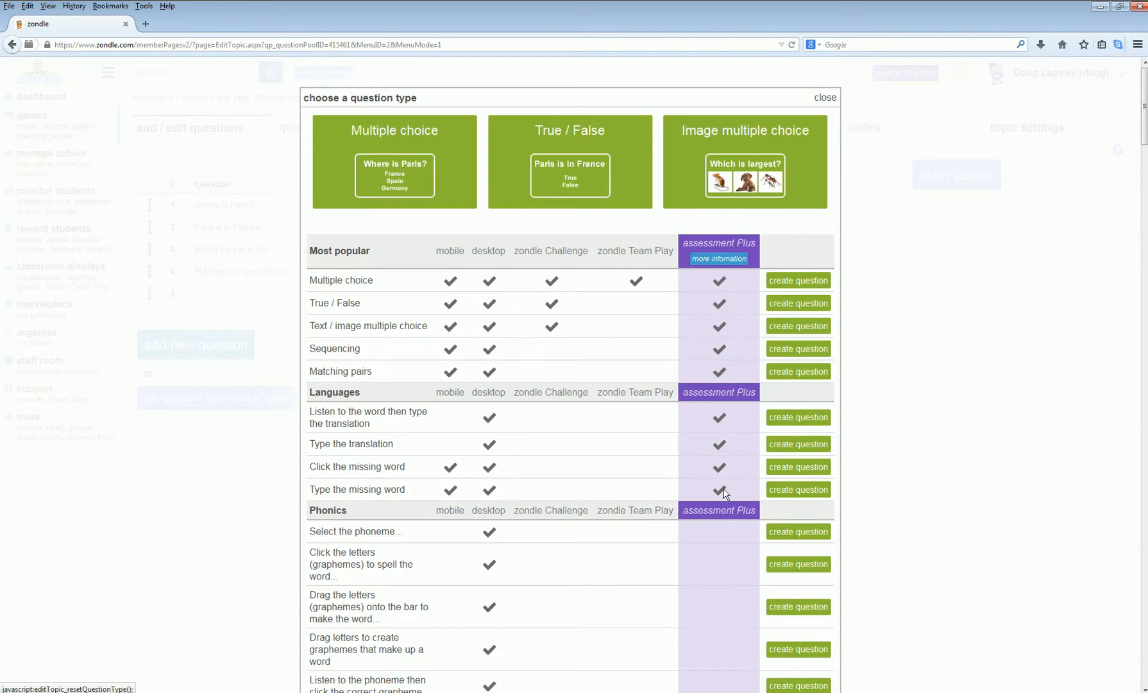
click(825, 97)
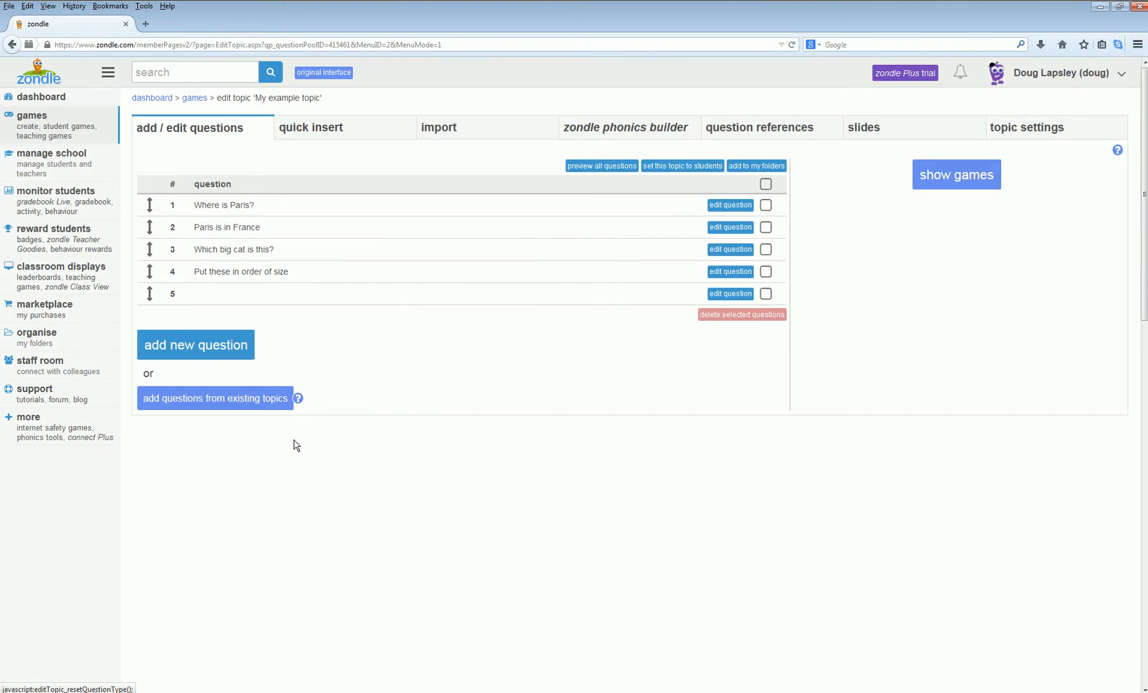
Set "My example topic" as assessment Plus for the class "Testing assessment Plus" at St Worthingtons
click(682, 168)
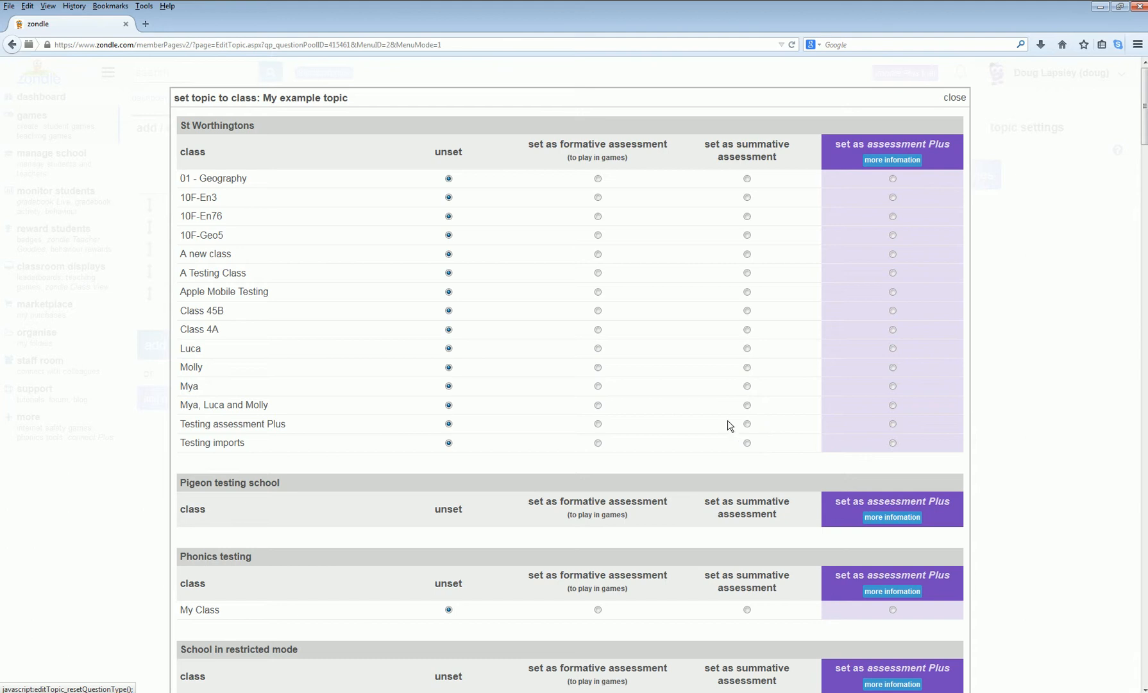
drag(288, 424, 181, 428)
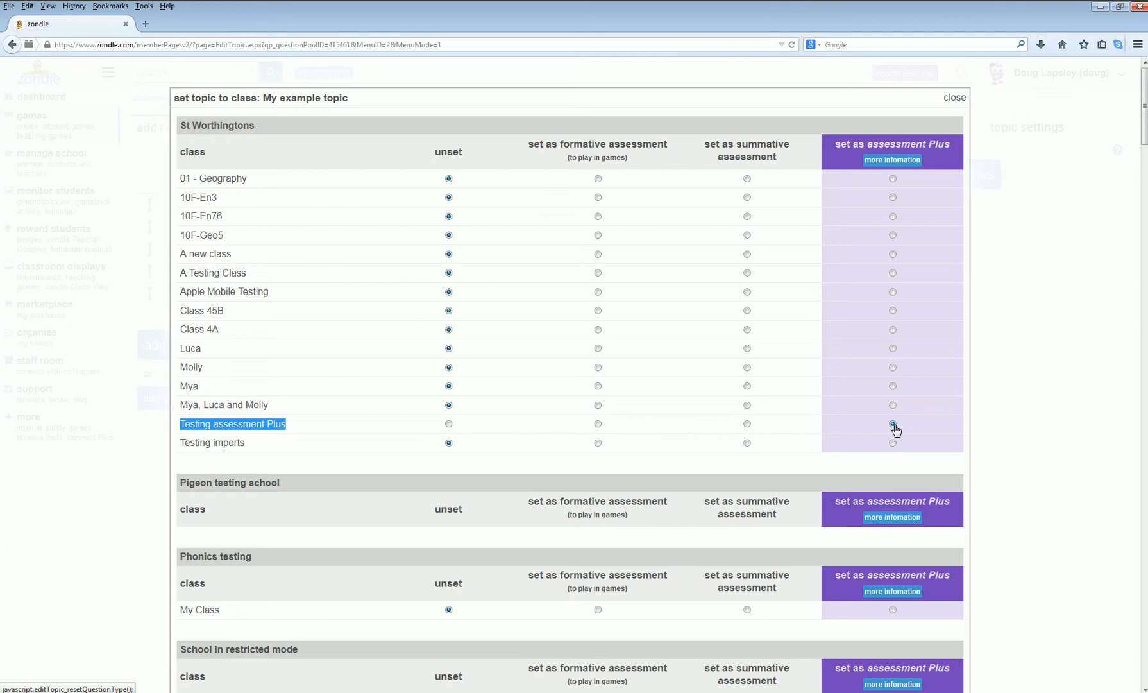
click(893, 424)
click(955, 98)
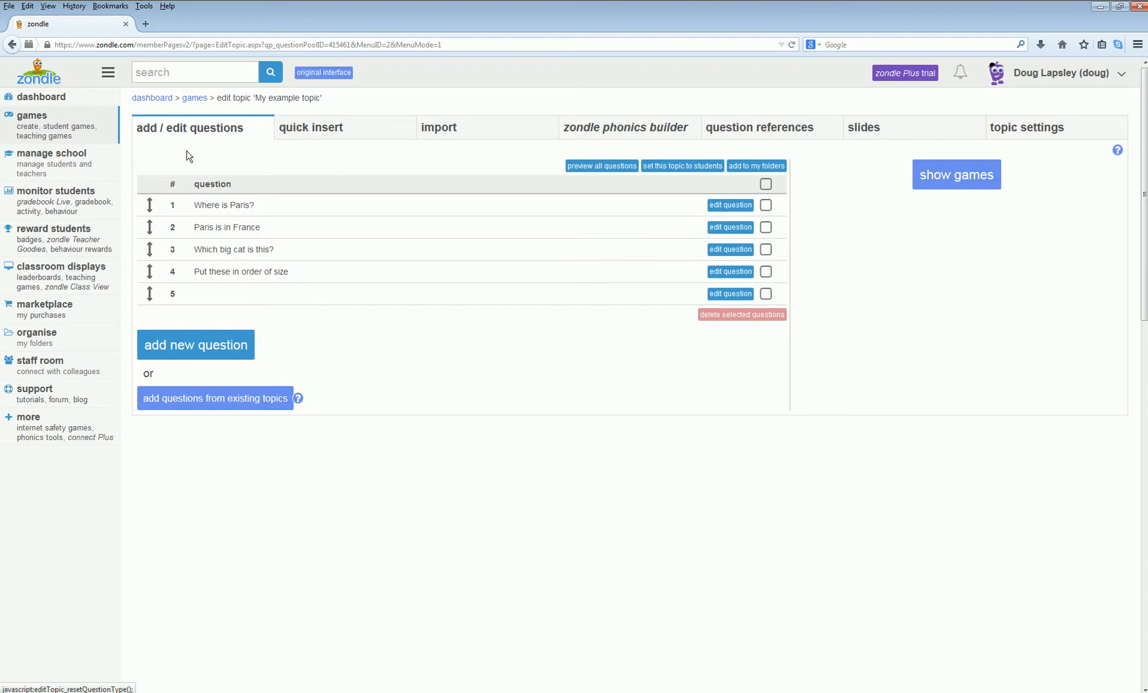
Check the topics set to the class "Testing assessment Plus" in the school management area
click(100, 156)
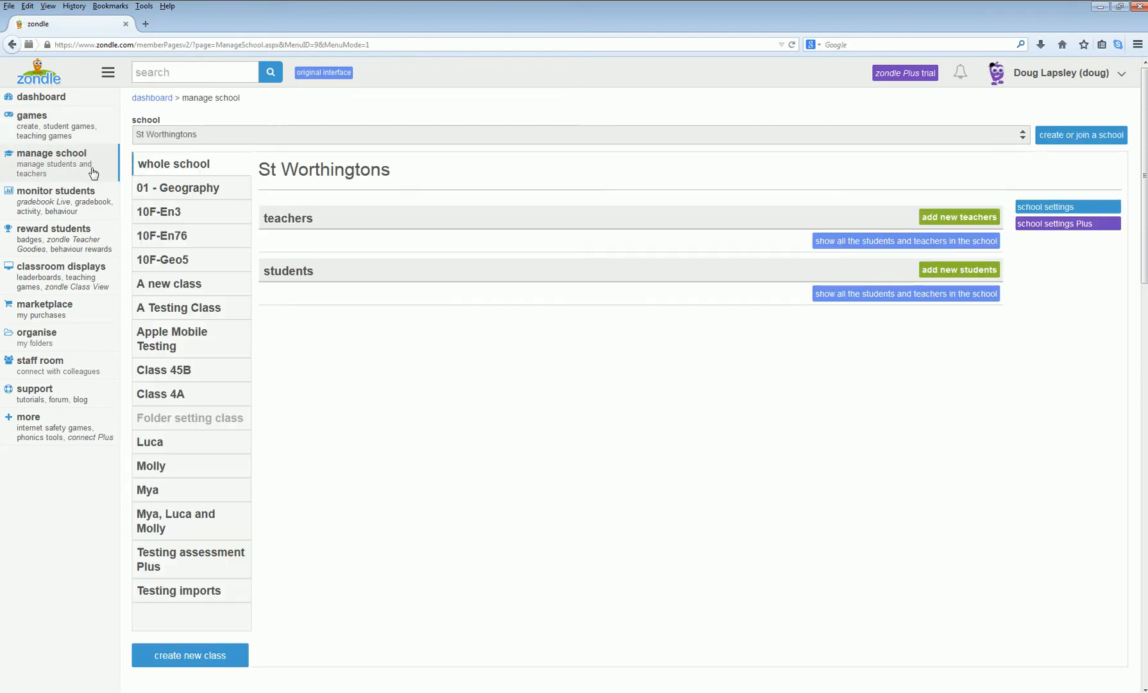
click(201, 562)
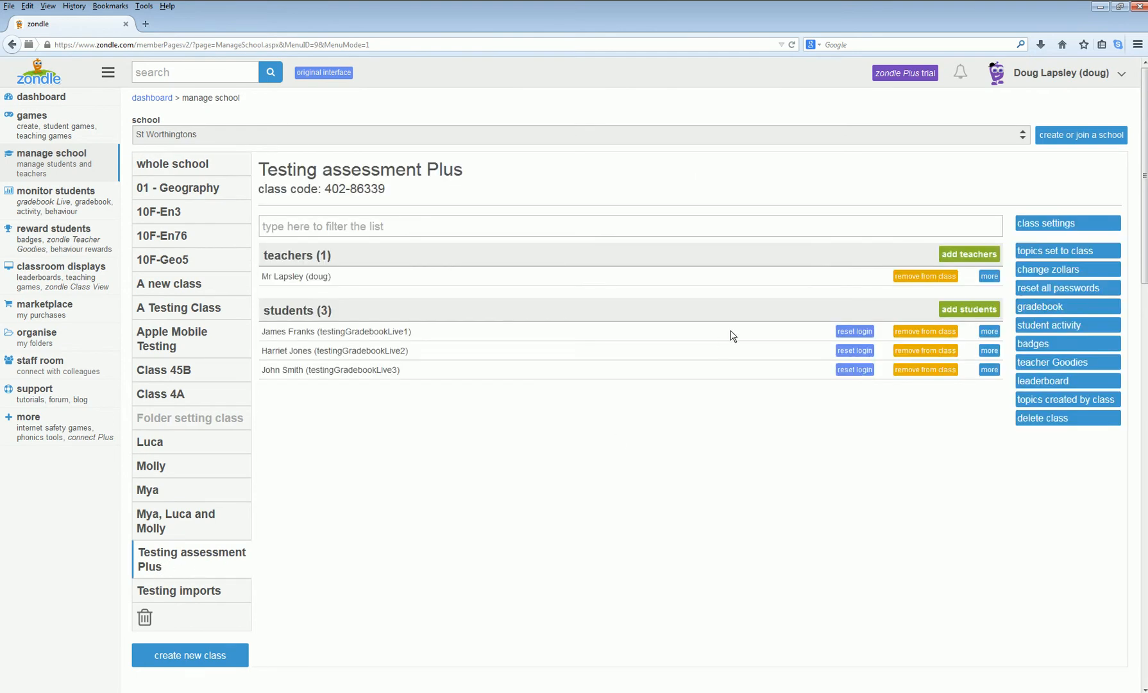
click(1066, 254)
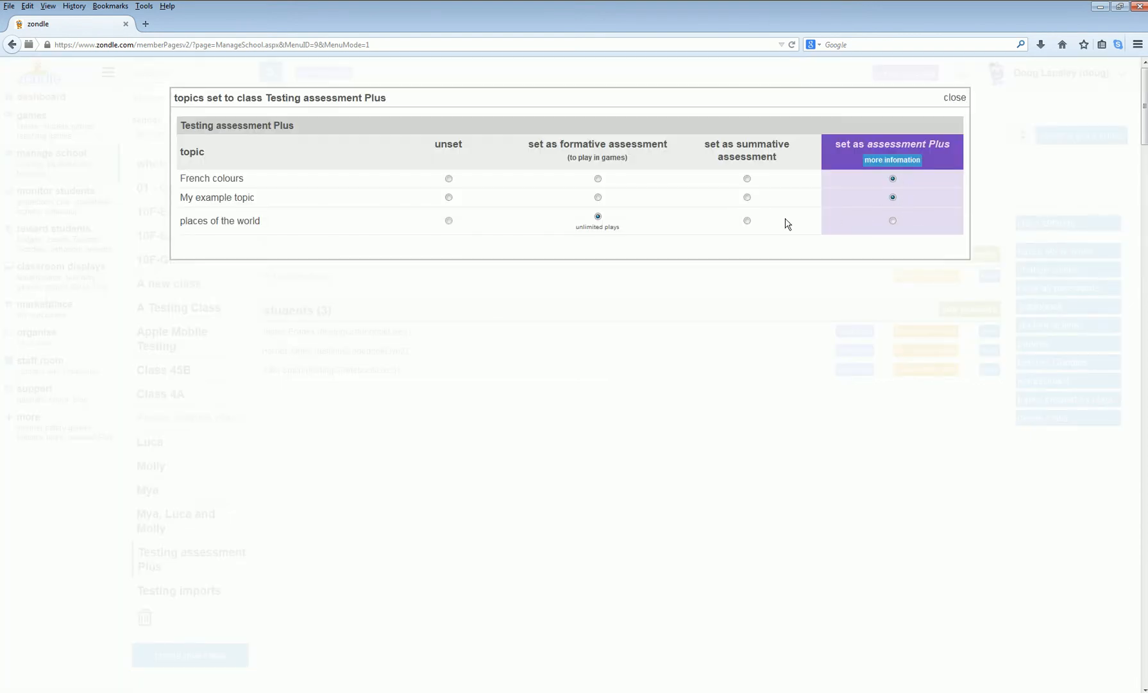
click(954, 98)
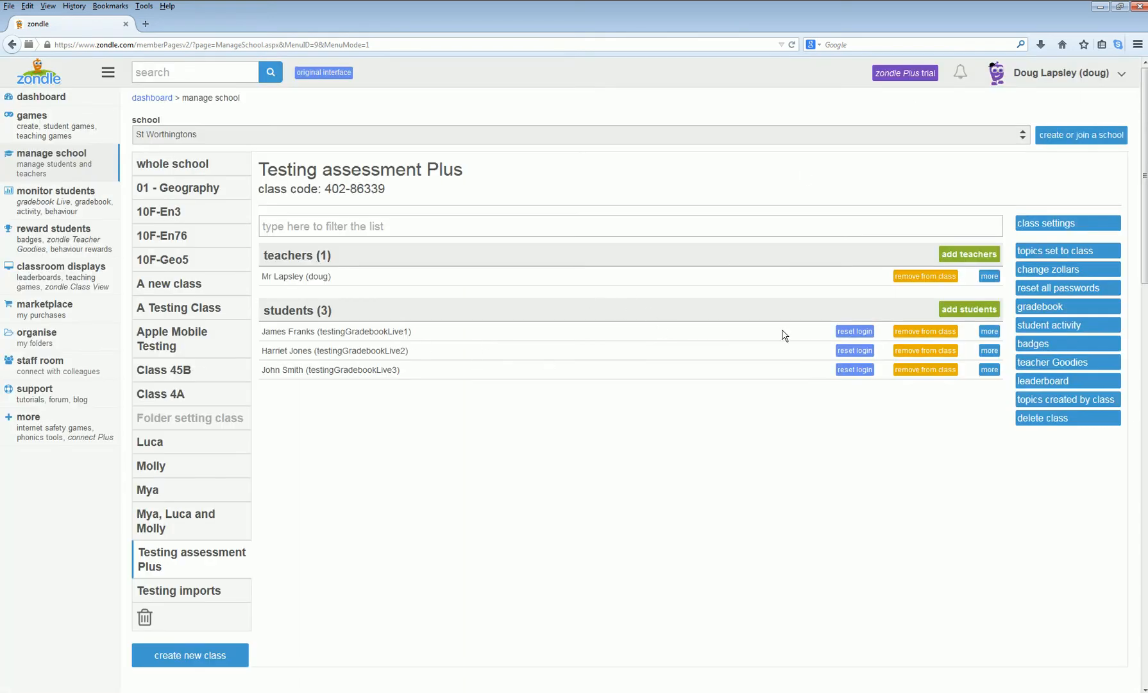
Log in as the first student listed in the class "Testing assessment Plus" and check the topics set by the teacher
click(989, 332)
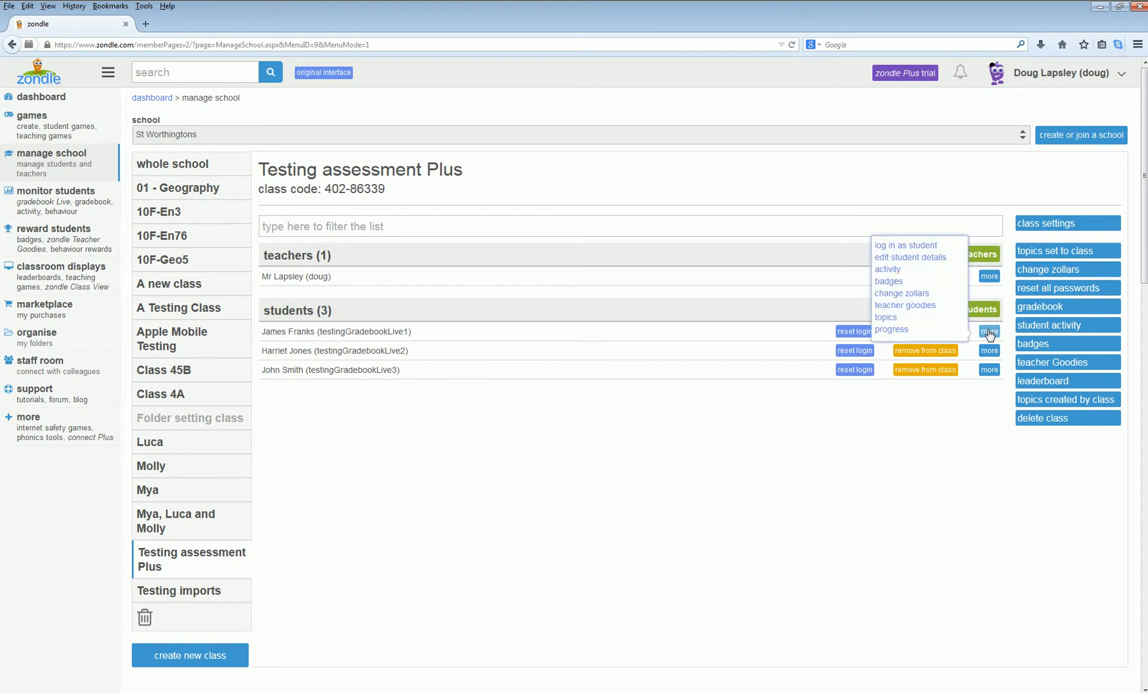
click(918, 247)
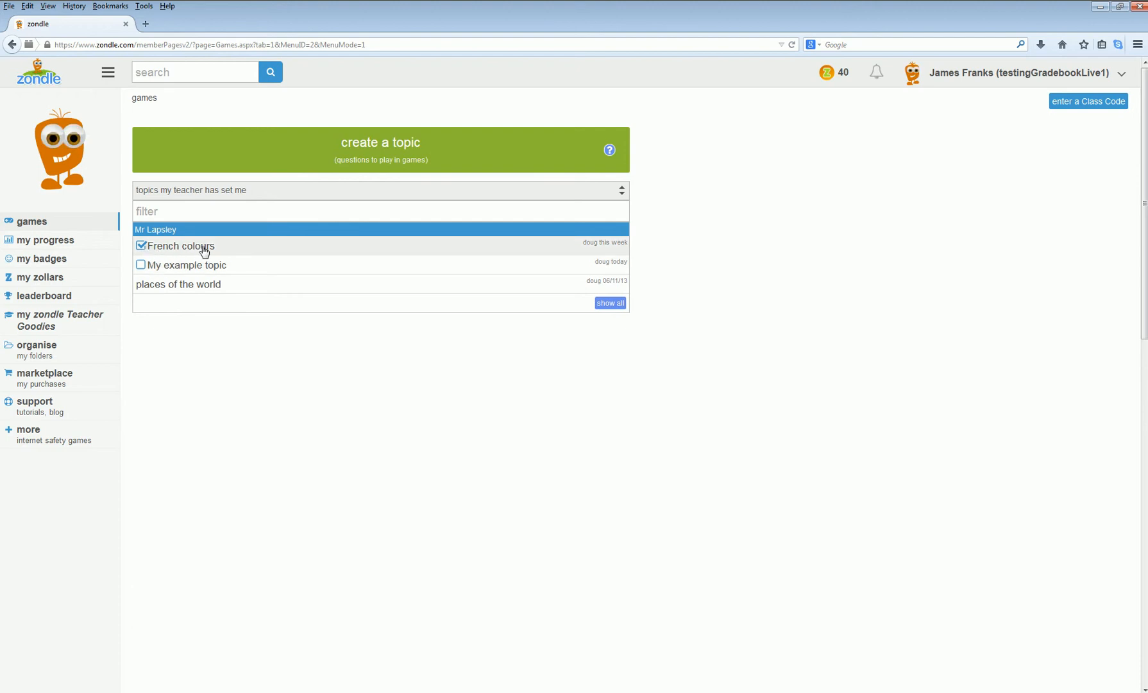
mouse_move(142, 249)
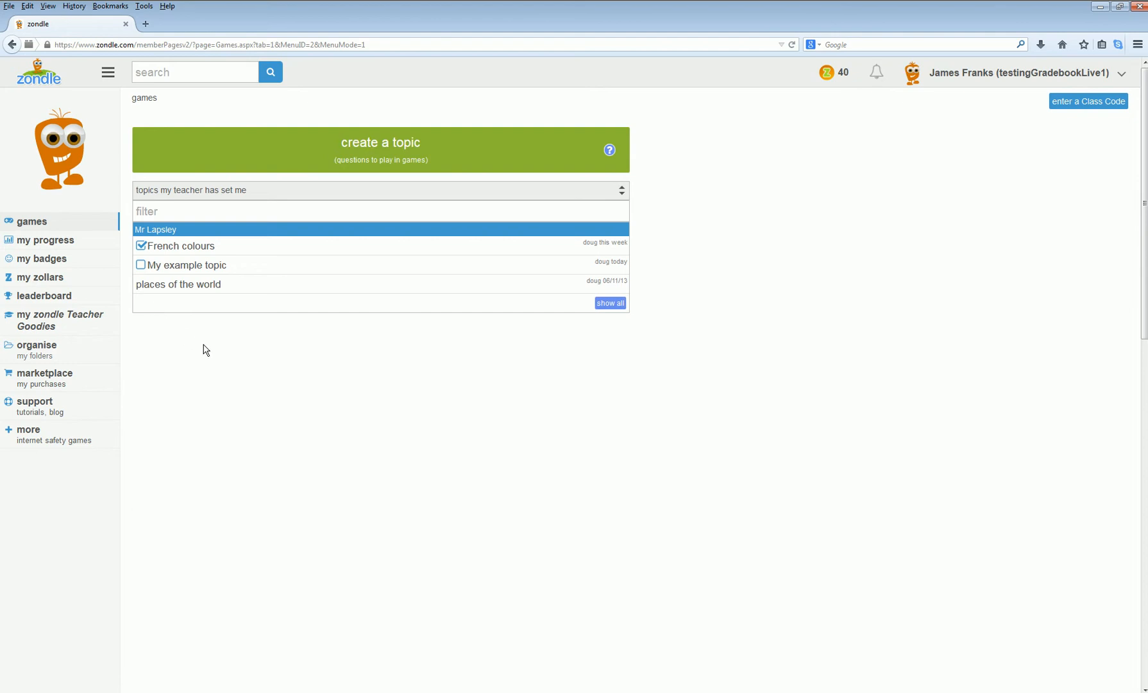
Open the "My example topic" assessment as the student and look through its questions
click(211, 268)
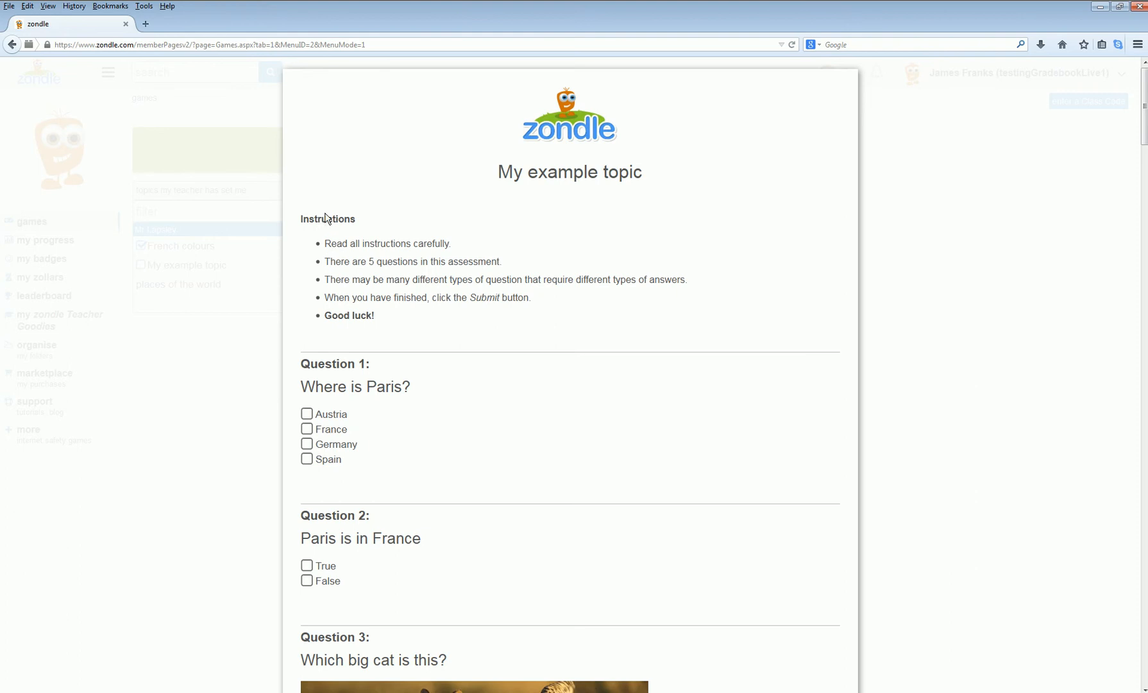
scroll(646, 249, down, 5)
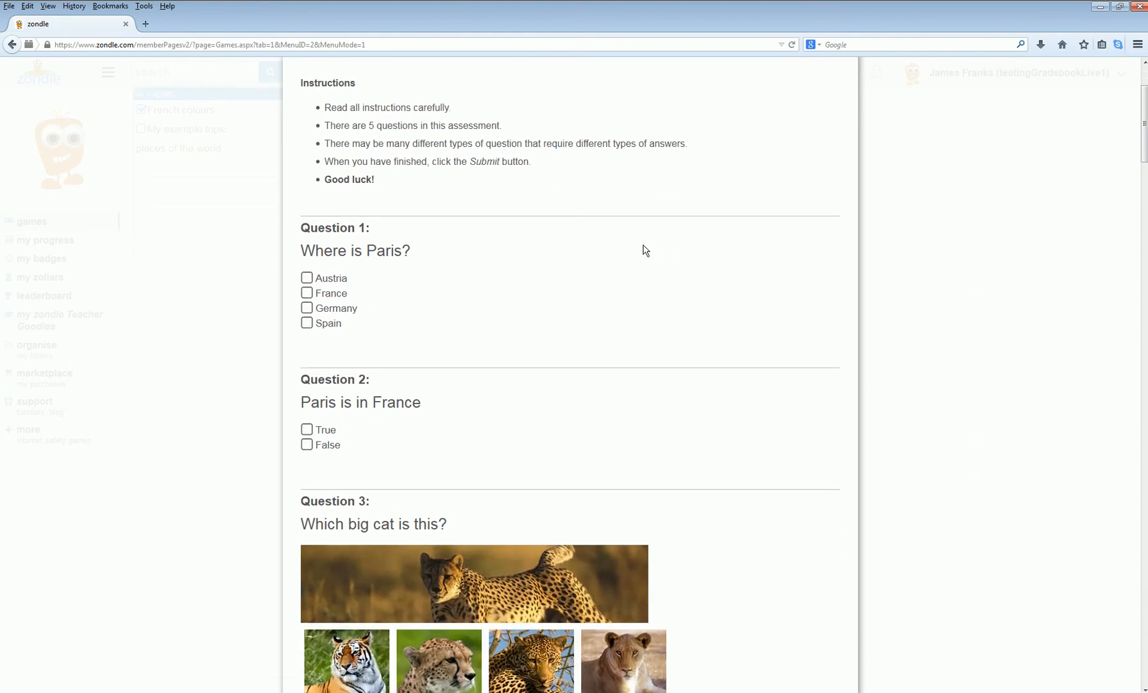
scroll(696, 272, down, 3)
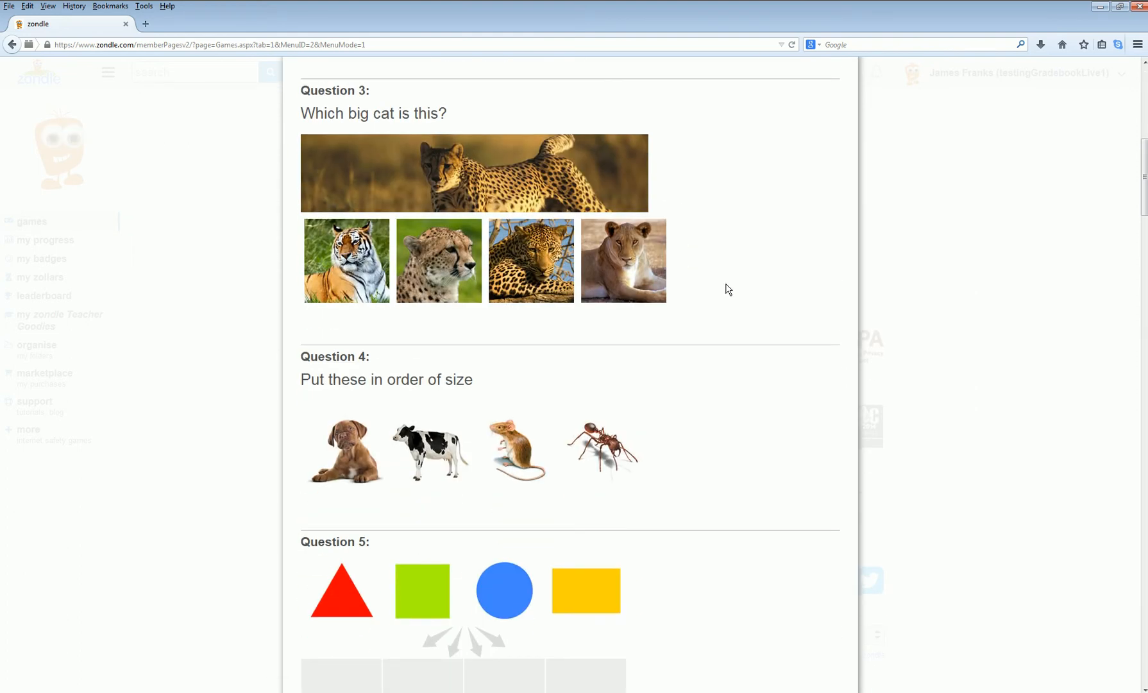
scroll(746, 268, down, 3)
scroll(746, 268, down, 3)
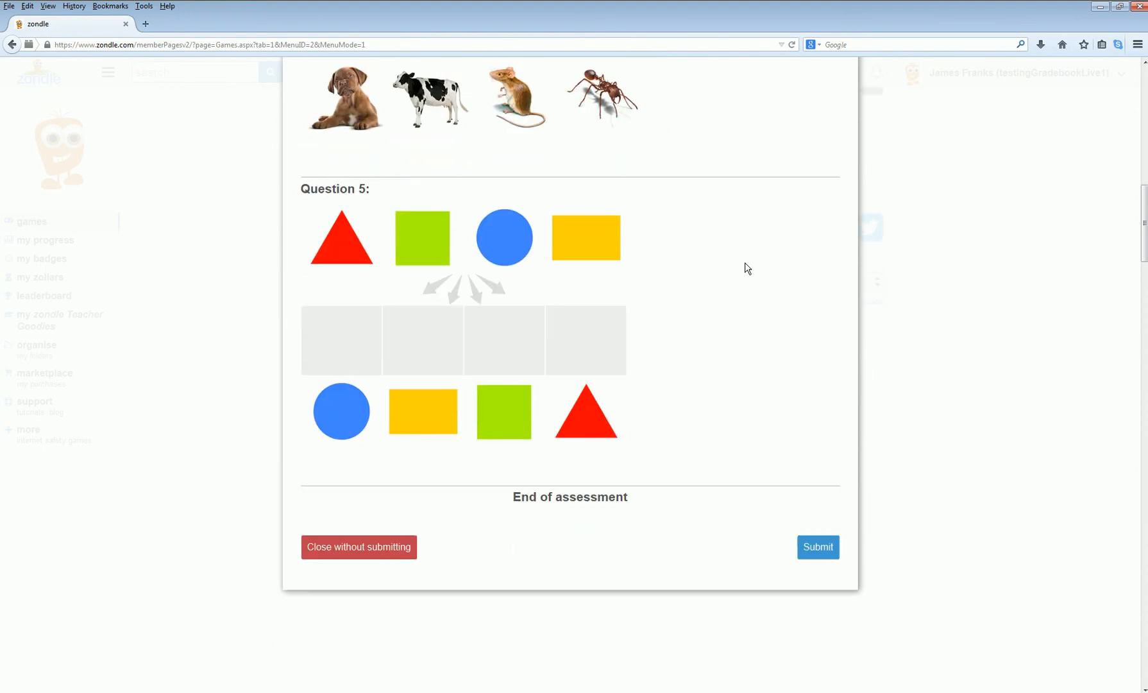
scroll(746, 269, up, 2)
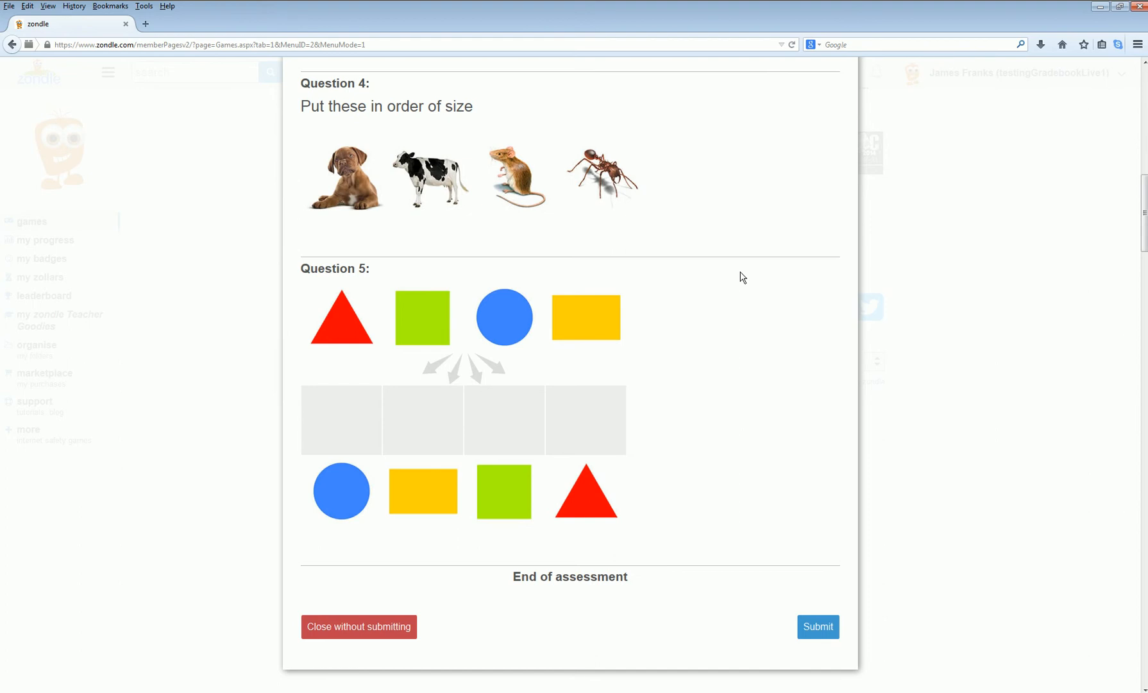
Answer questions 1 to 3 with France, True and the cheetah head picture
scroll(741, 279, up, 5)
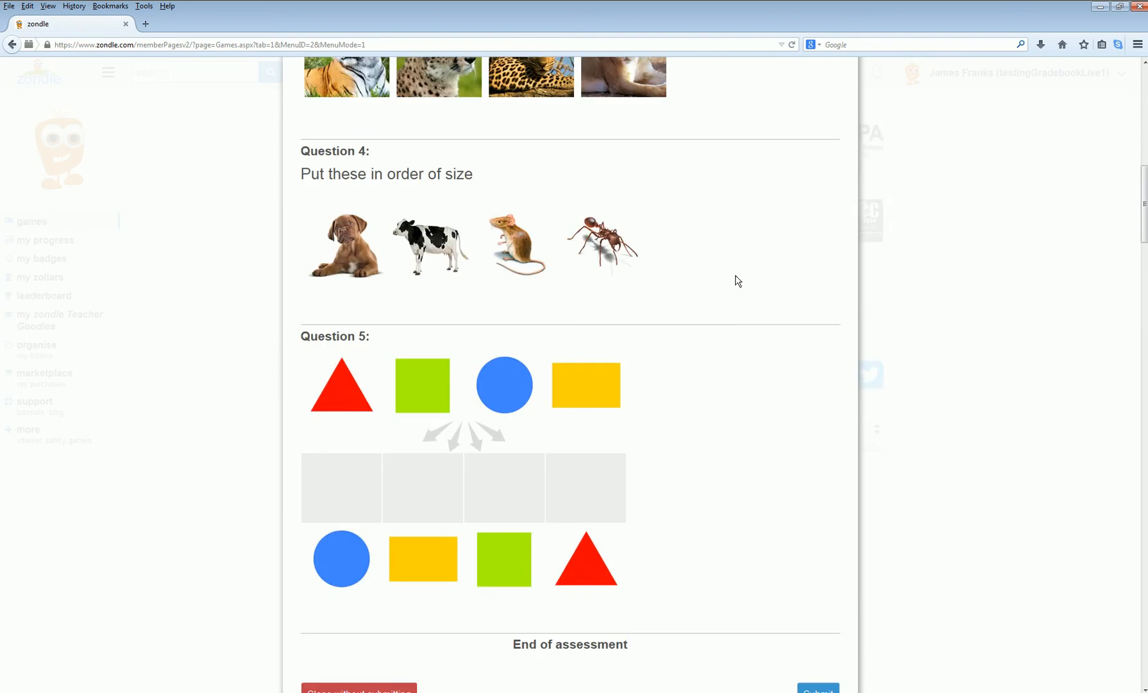
scroll(740, 286, up, 4)
scroll(740, 288, up, 2)
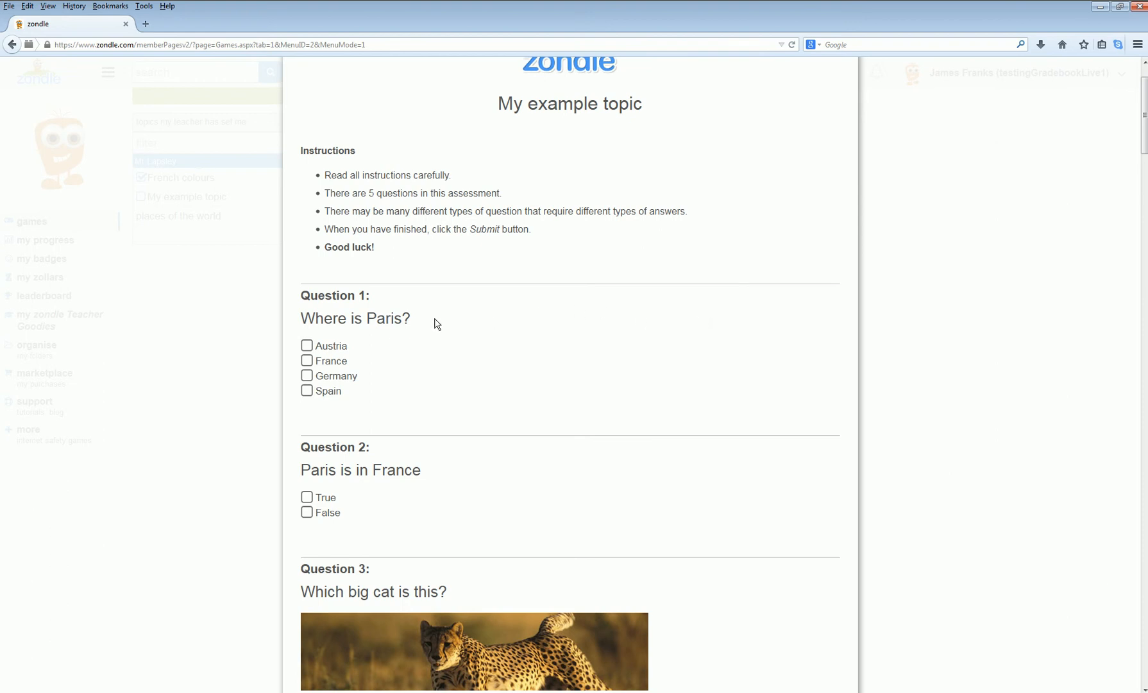
click(327, 363)
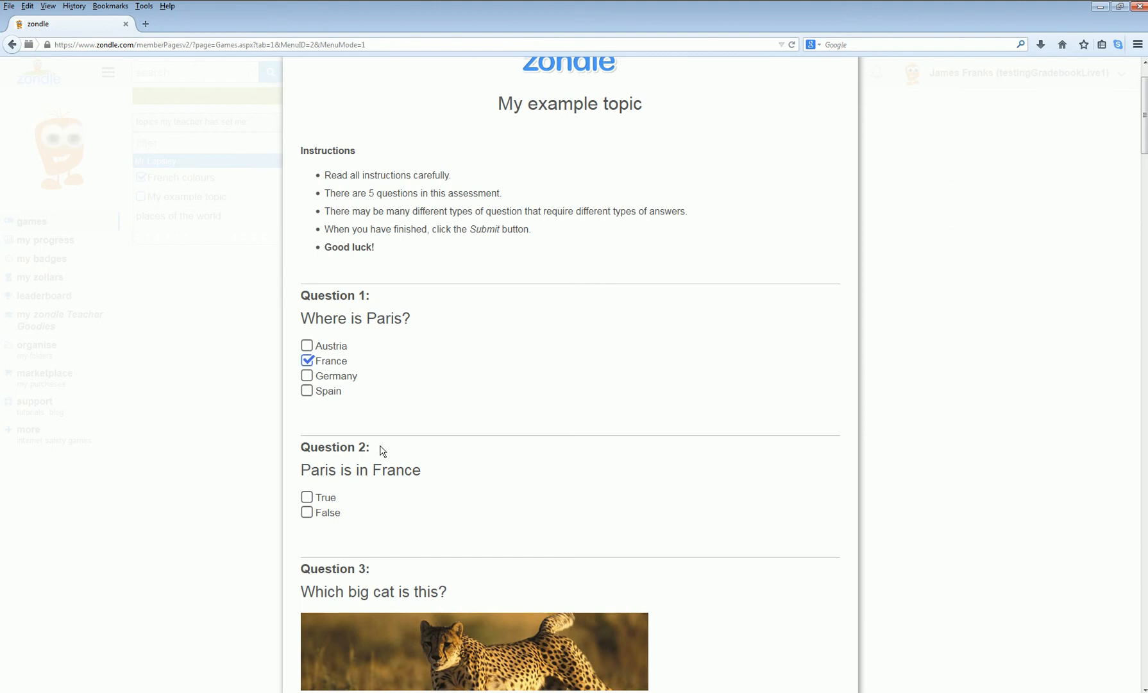
click(326, 502)
scroll(526, 321, down, 5)
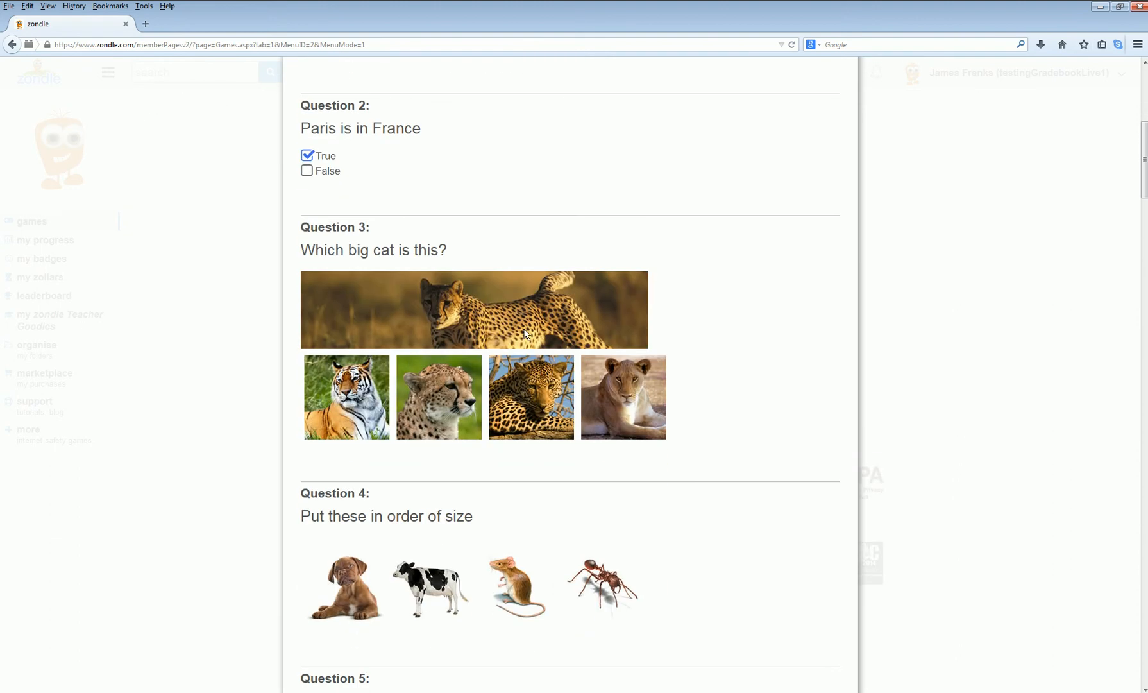
click(442, 395)
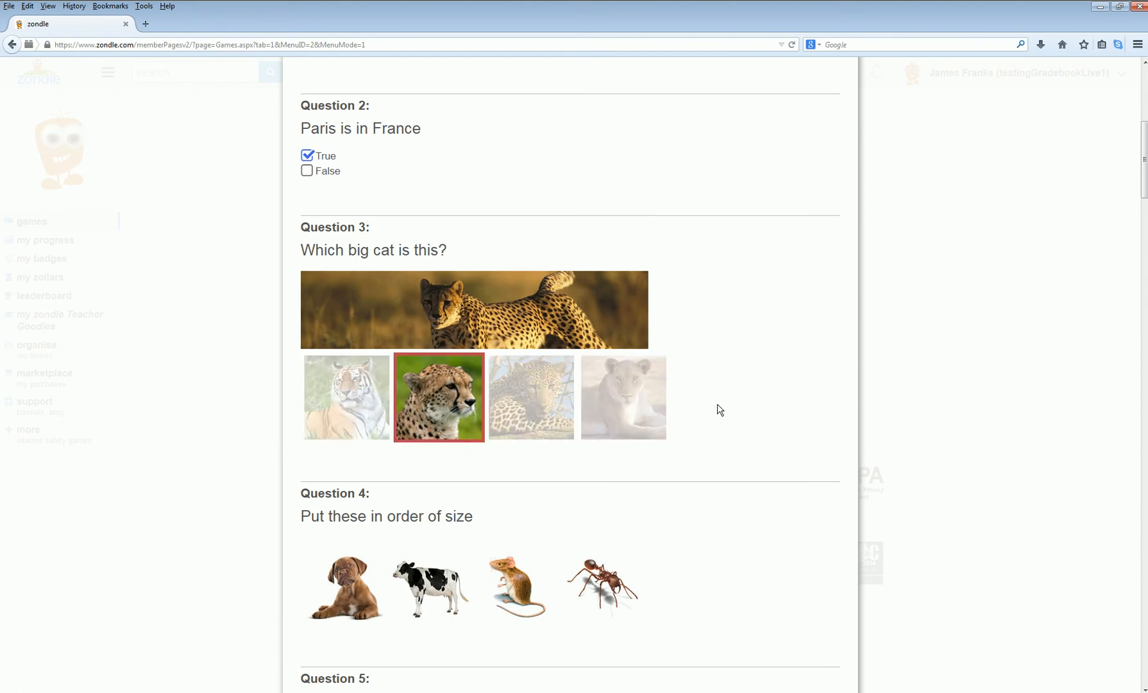
Order the animals in question 4 from smallest to largest: ant, mouse, dog, cow
scroll(698, 396, down, 2)
drag(513, 454, 401, 448)
drag(626, 448, 333, 449)
drag(422, 447, 516, 453)
Match the circle, rectangle, square and triangle in question 5 to the identical shapes below the empty slots
scroll(638, 379, down, 4)
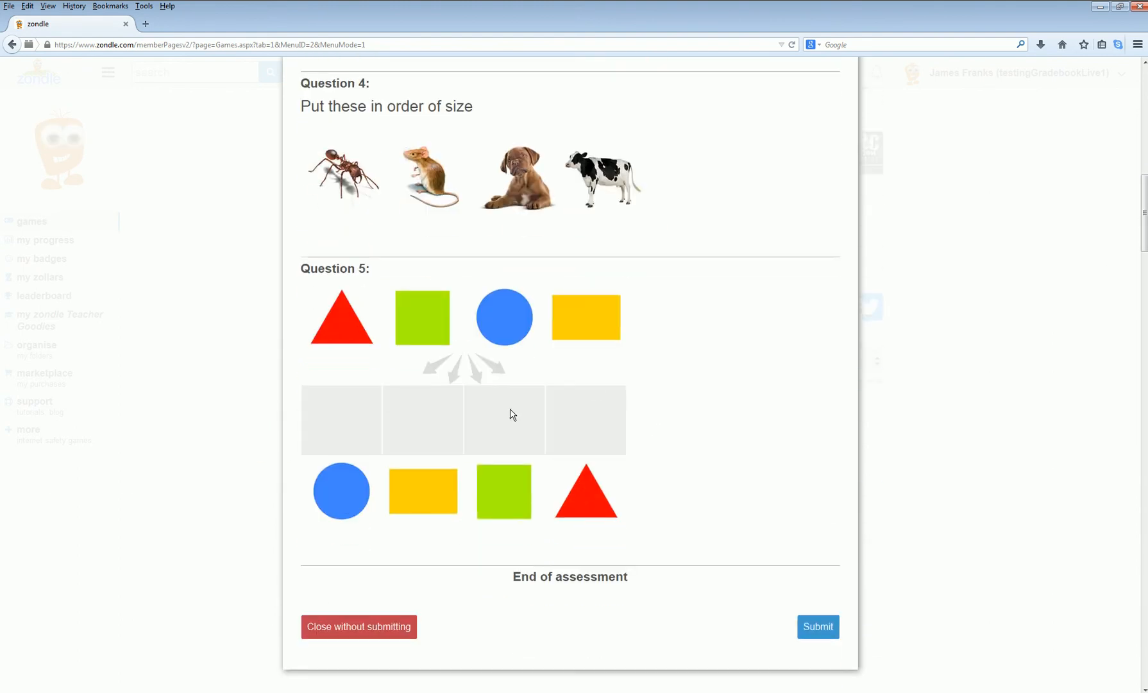
drag(421, 322, 505, 417)
drag(504, 317, 350, 421)
drag(353, 319, 592, 423)
drag(586, 317, 435, 433)
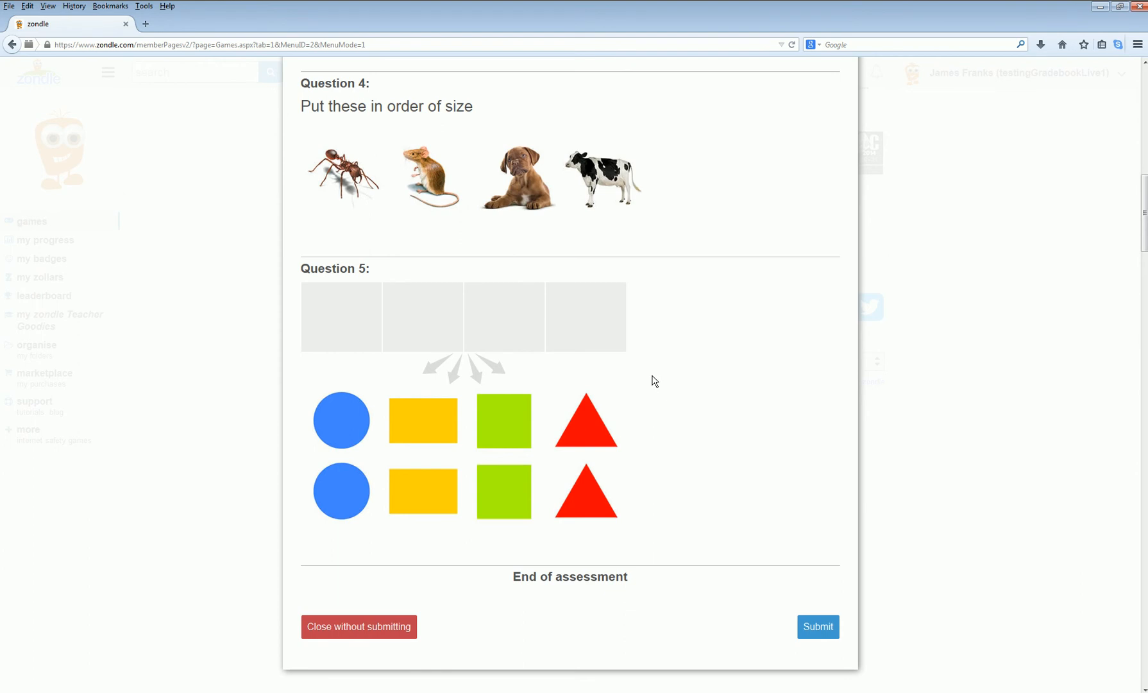
Submit the completed assessment with confirmation and check whether "My example topic" can be taken again
scroll(701, 398, down, 2)
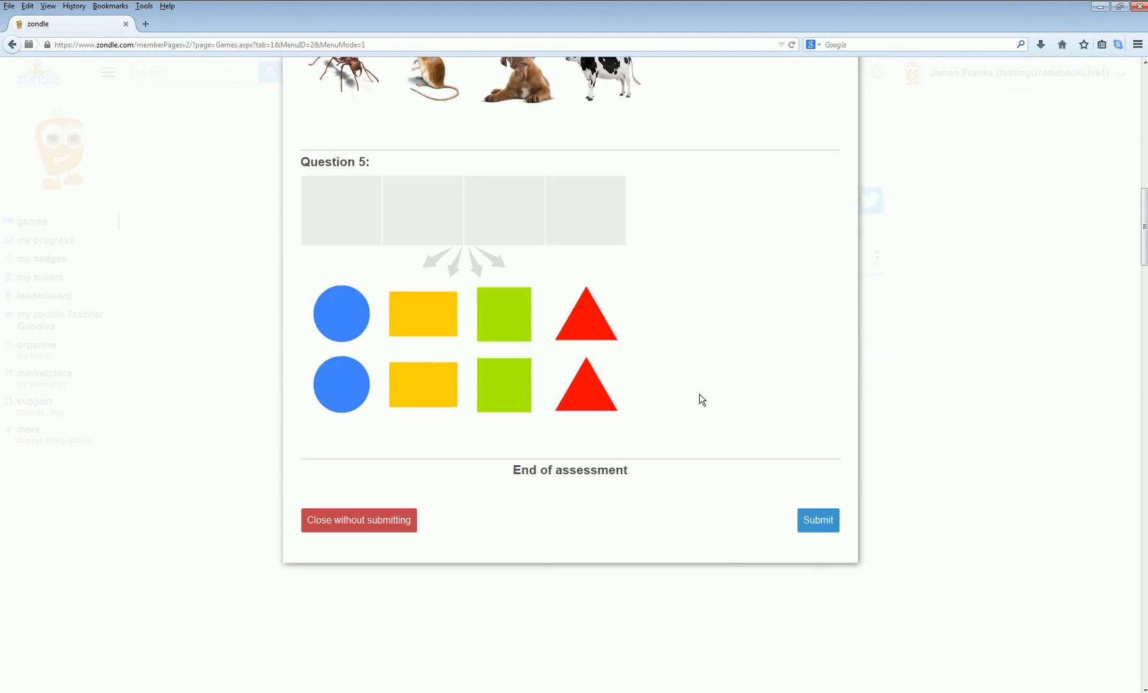
click(813, 490)
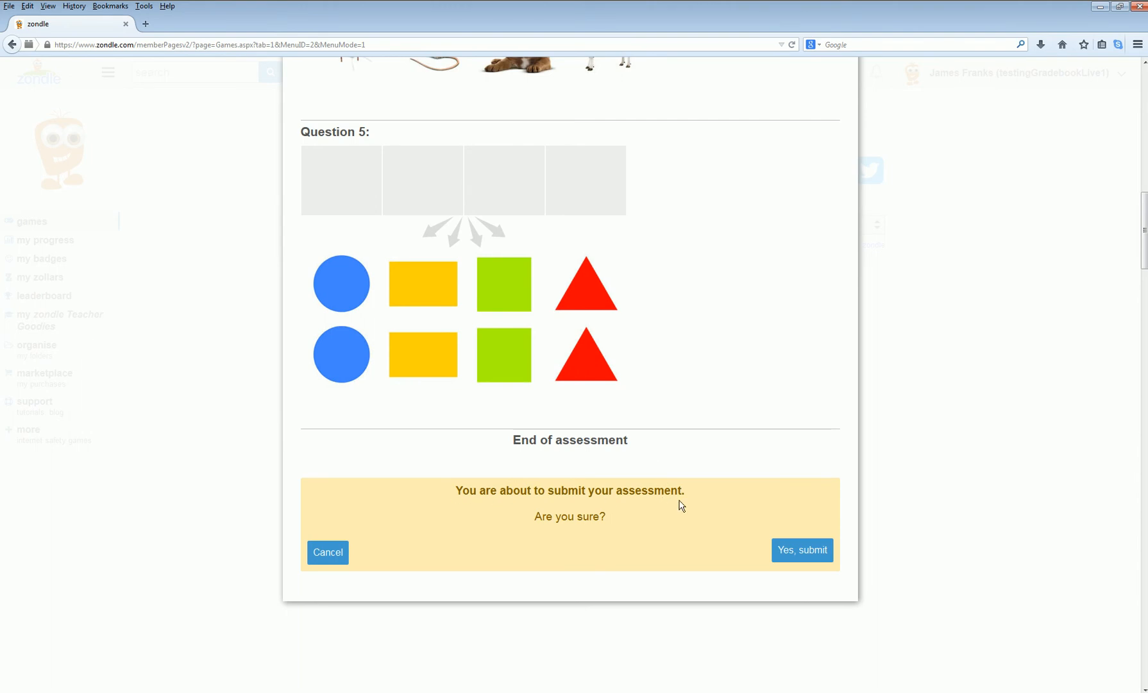
click(802, 550)
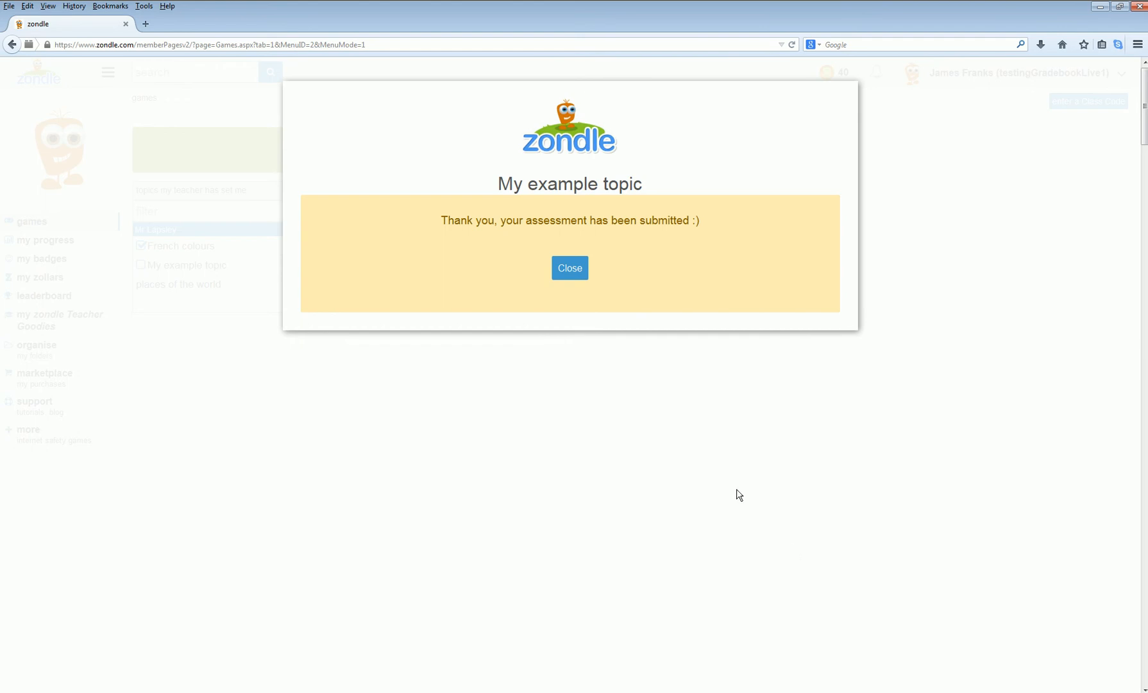
click(577, 269)
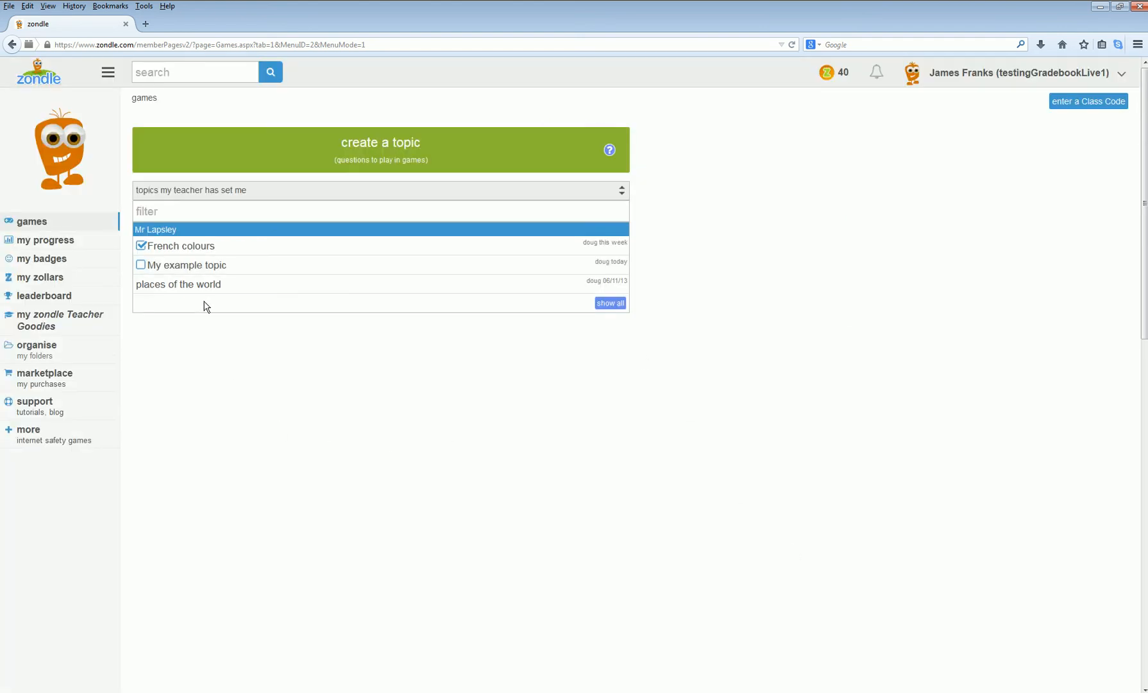
click(205, 270)
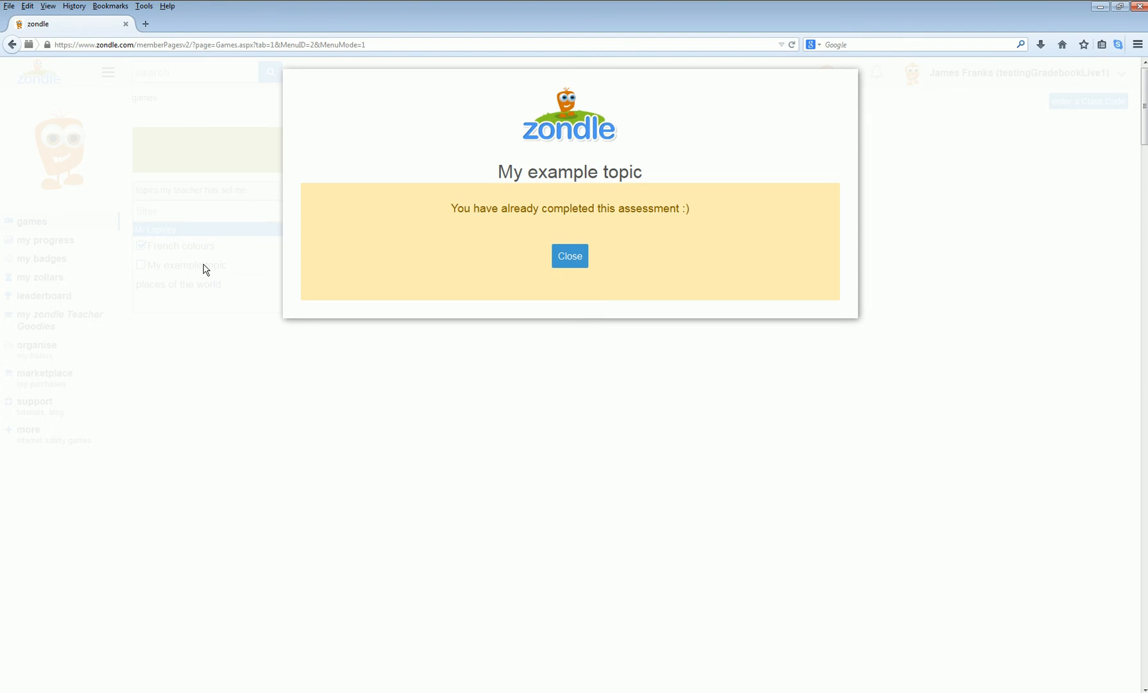
click(555, 257)
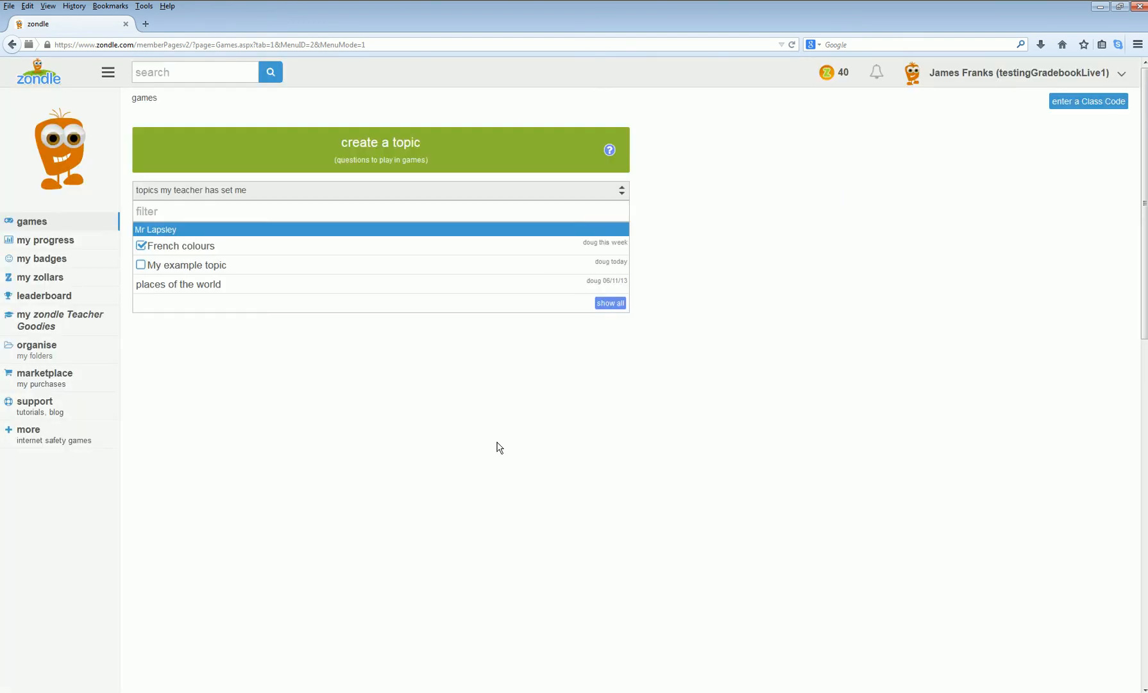
Leave the student account and, as the teacher, open the gradebook for the class "Testing assessment Plus"
click(994, 73)
click(961, 181)
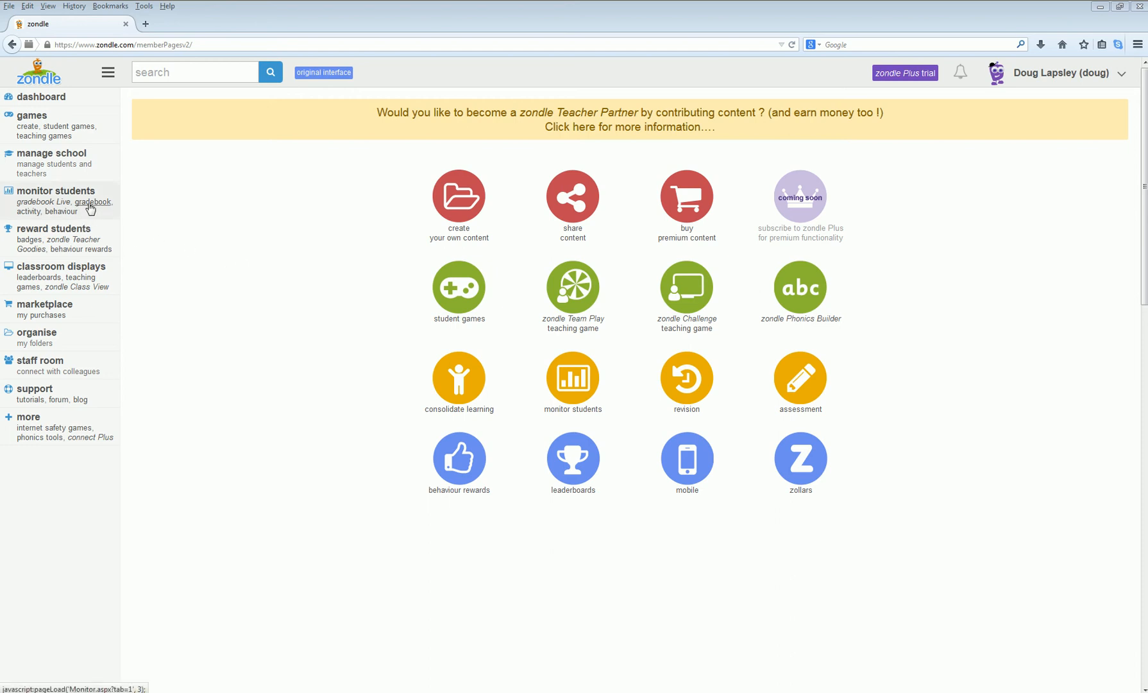
click(91, 206)
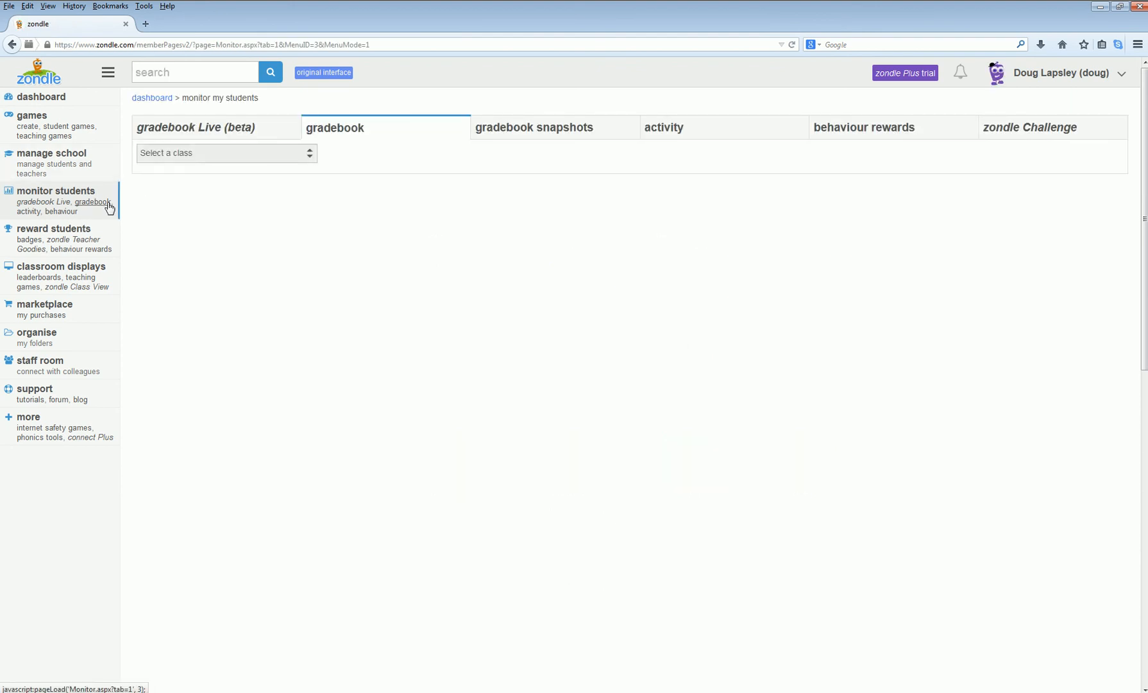
click(210, 158)
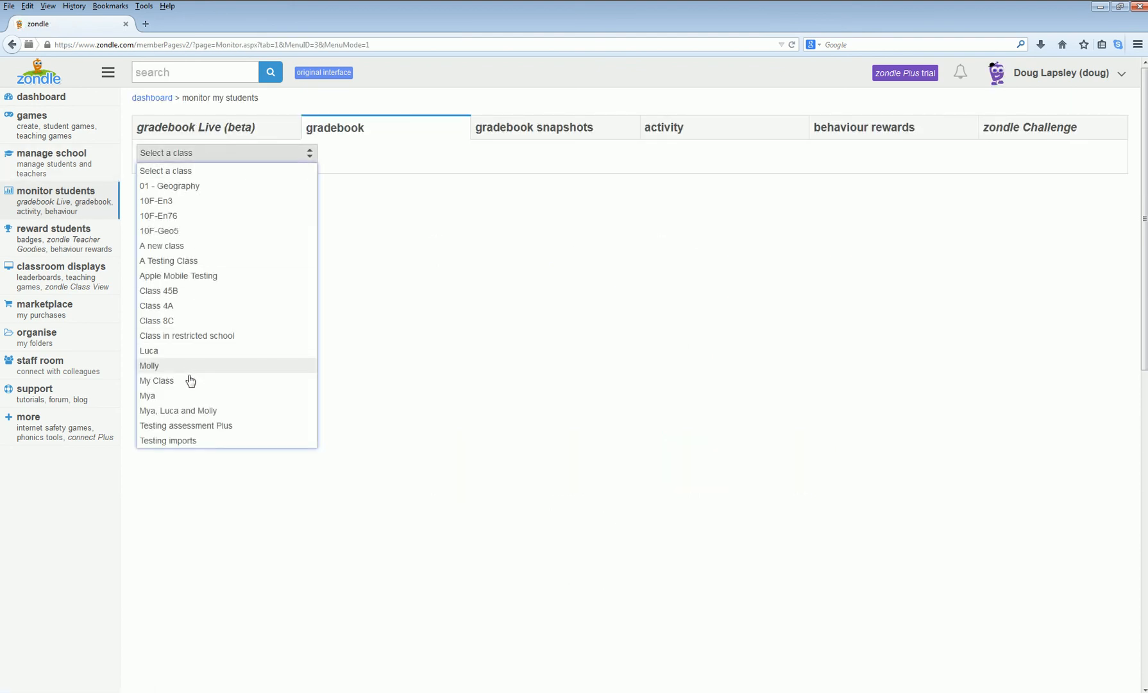
click(191, 427)
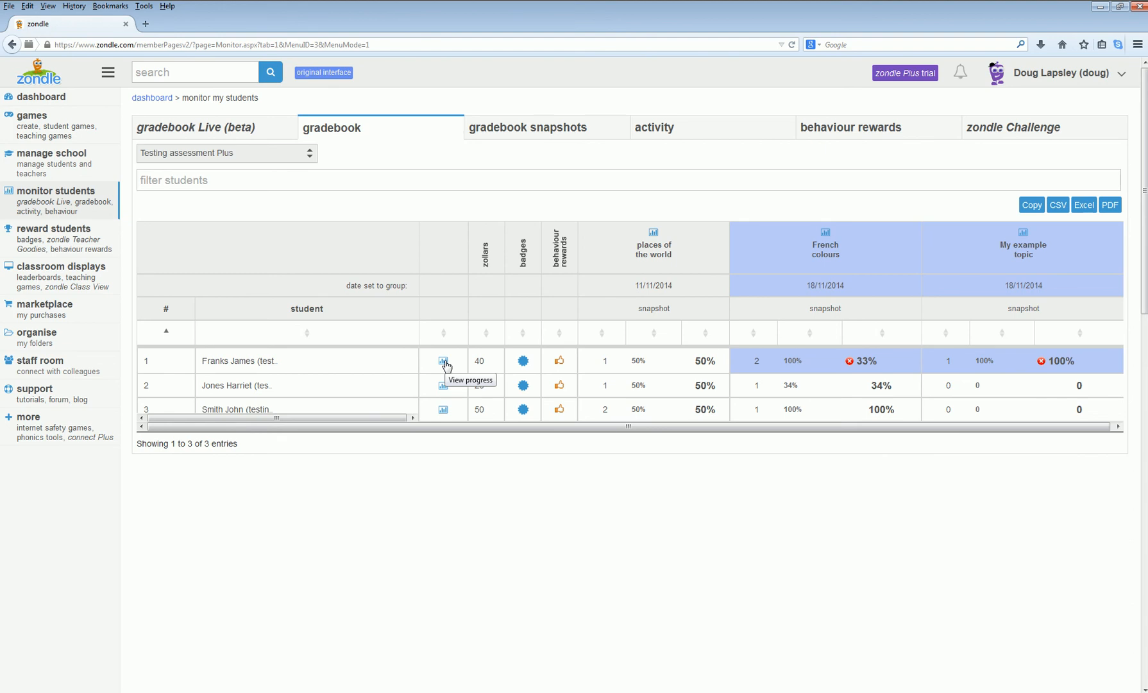
Examine the first student's progress detail for "My example topic", including the detail behind the gradebook score
click(444, 361)
click(400, 123)
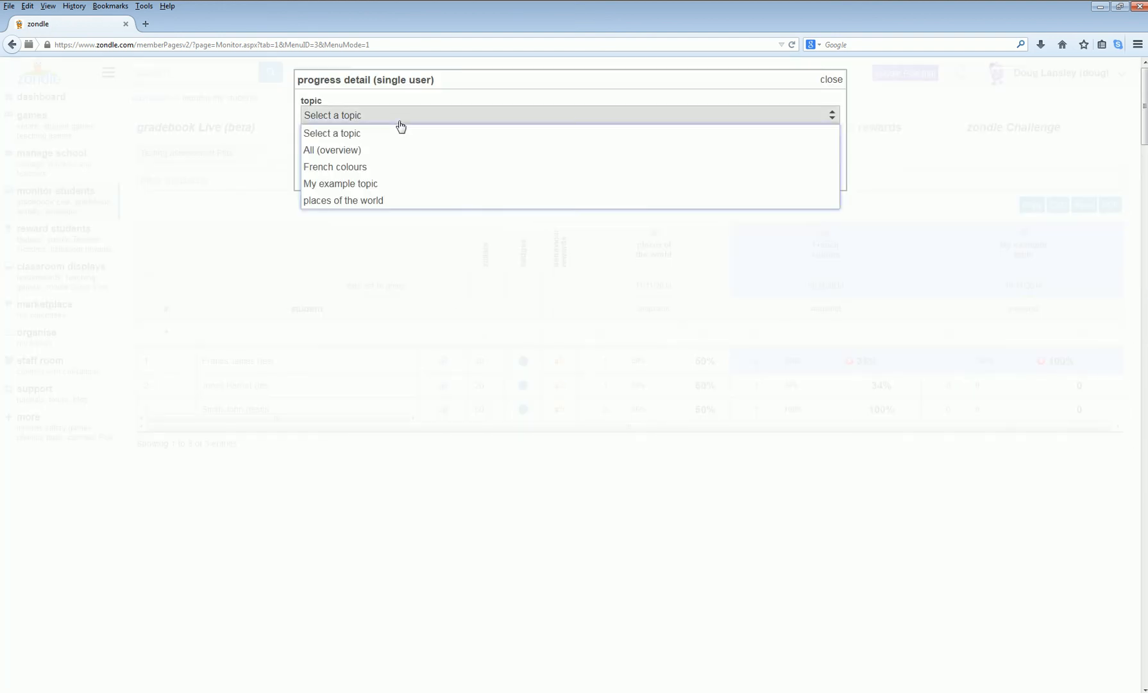
click(377, 185)
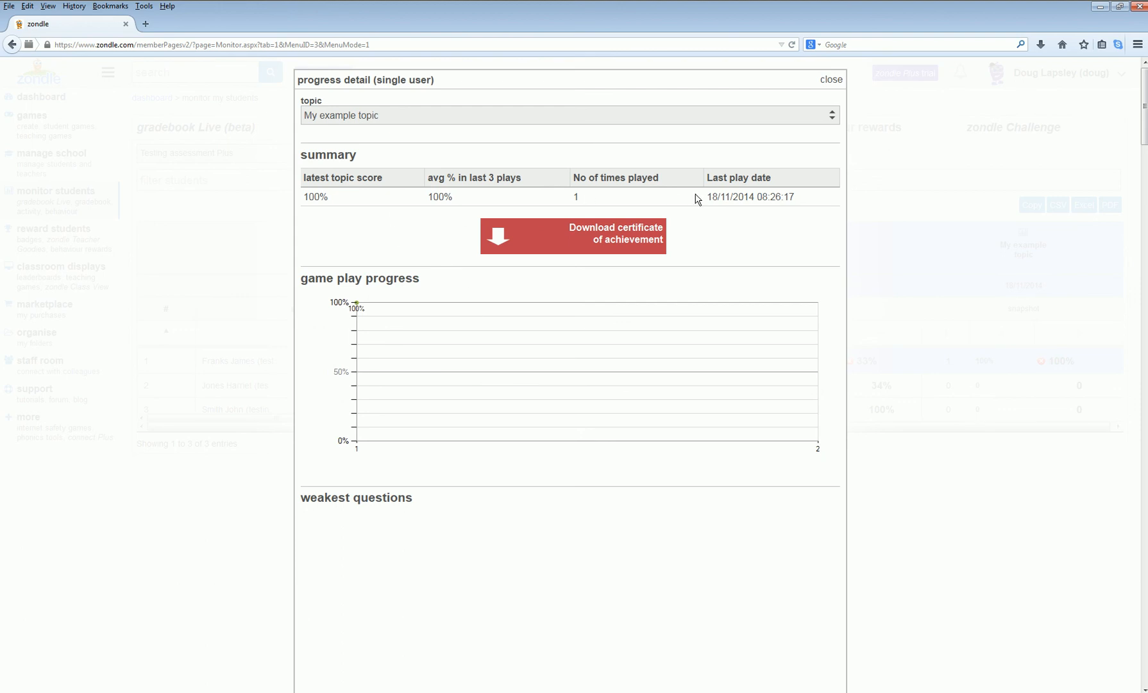
scroll(359, 297, down, 2)
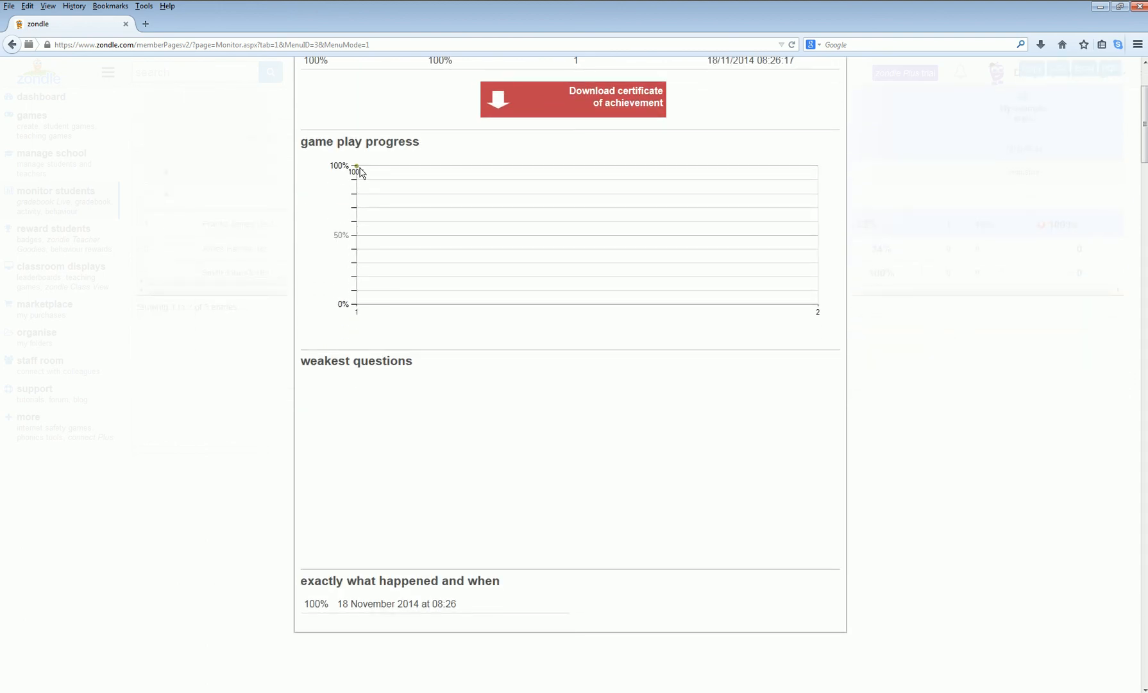
scroll(372, 263, up, 1)
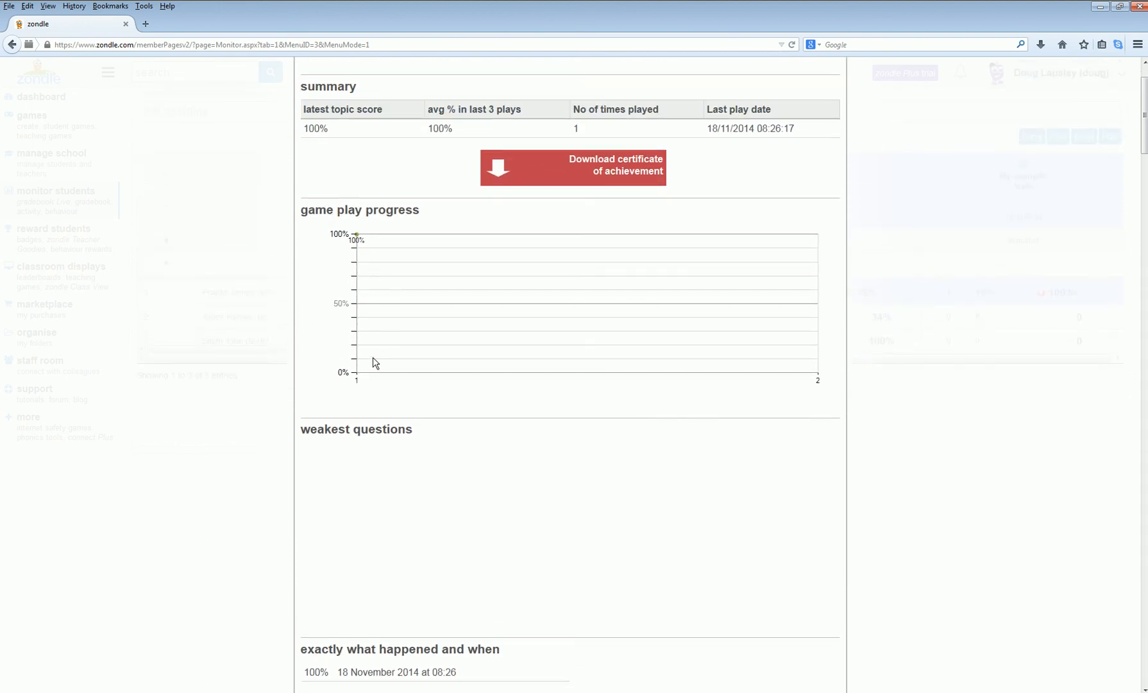
scroll(385, 308, up, 1)
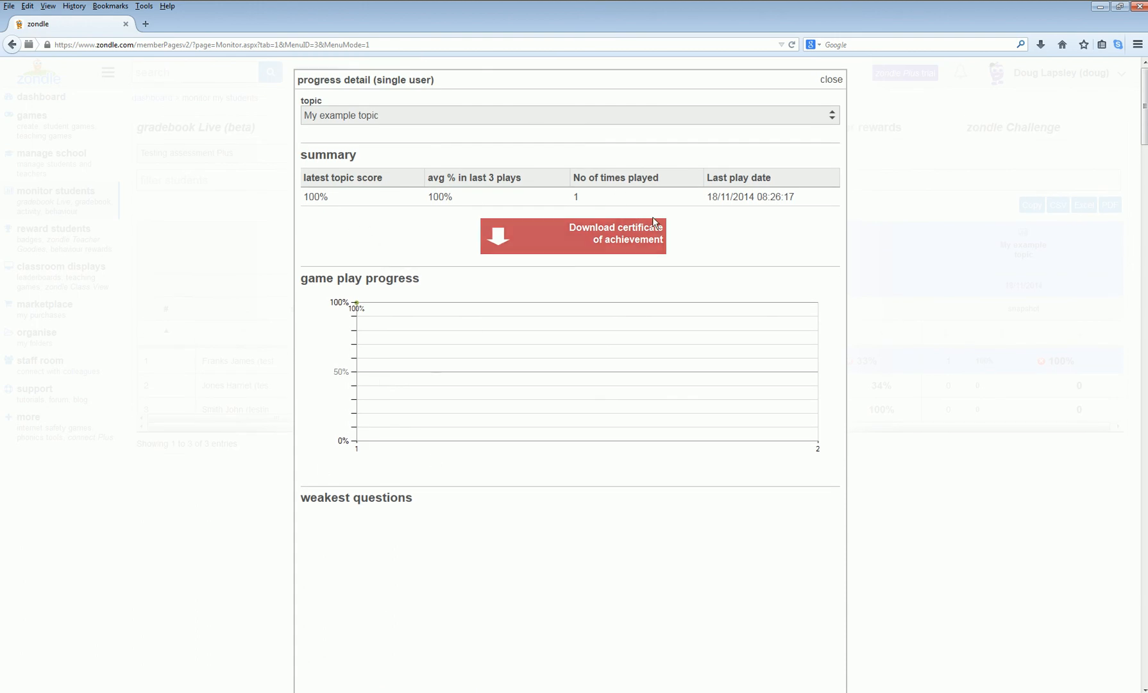
click(833, 79)
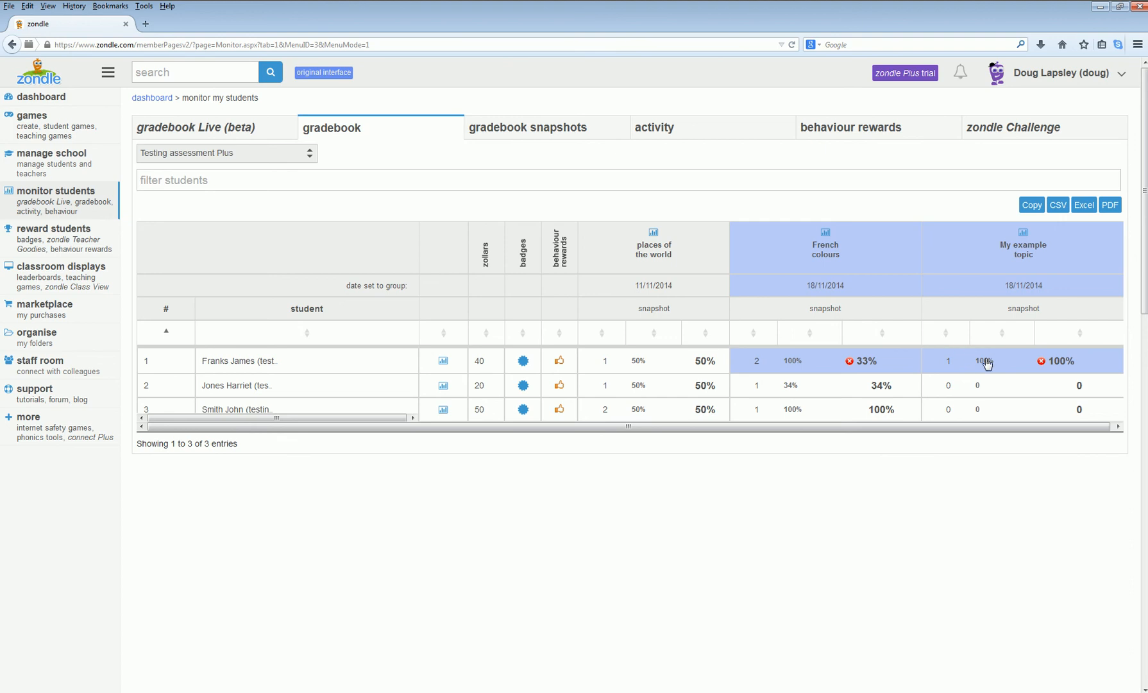
click(1062, 364)
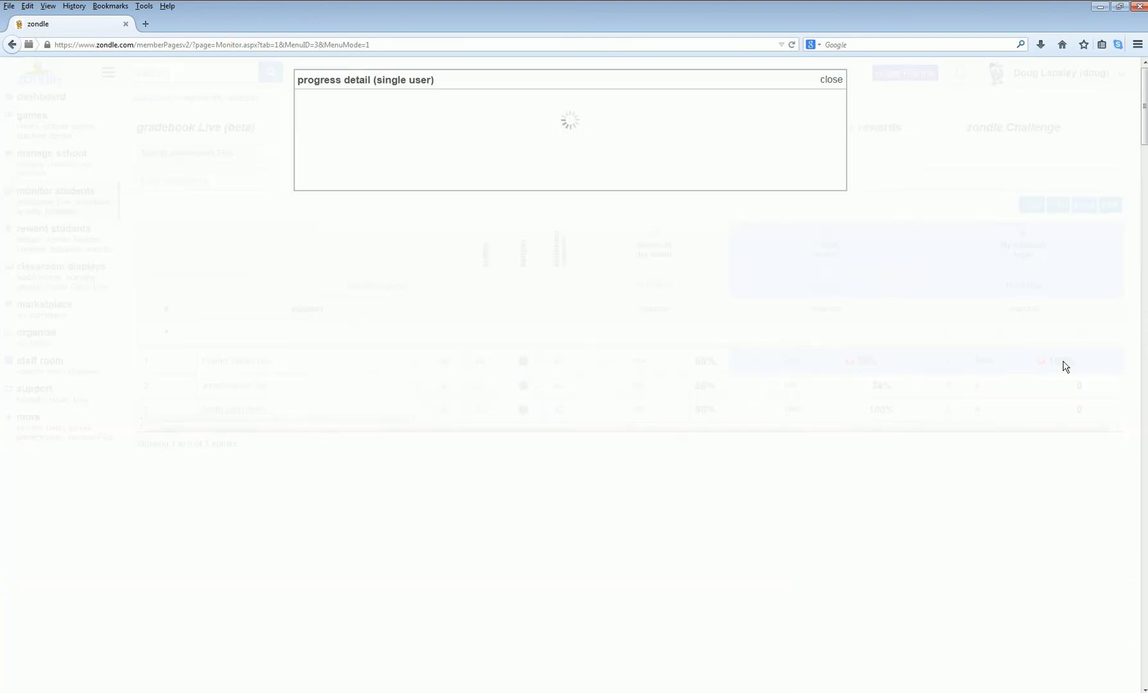
click(833, 81)
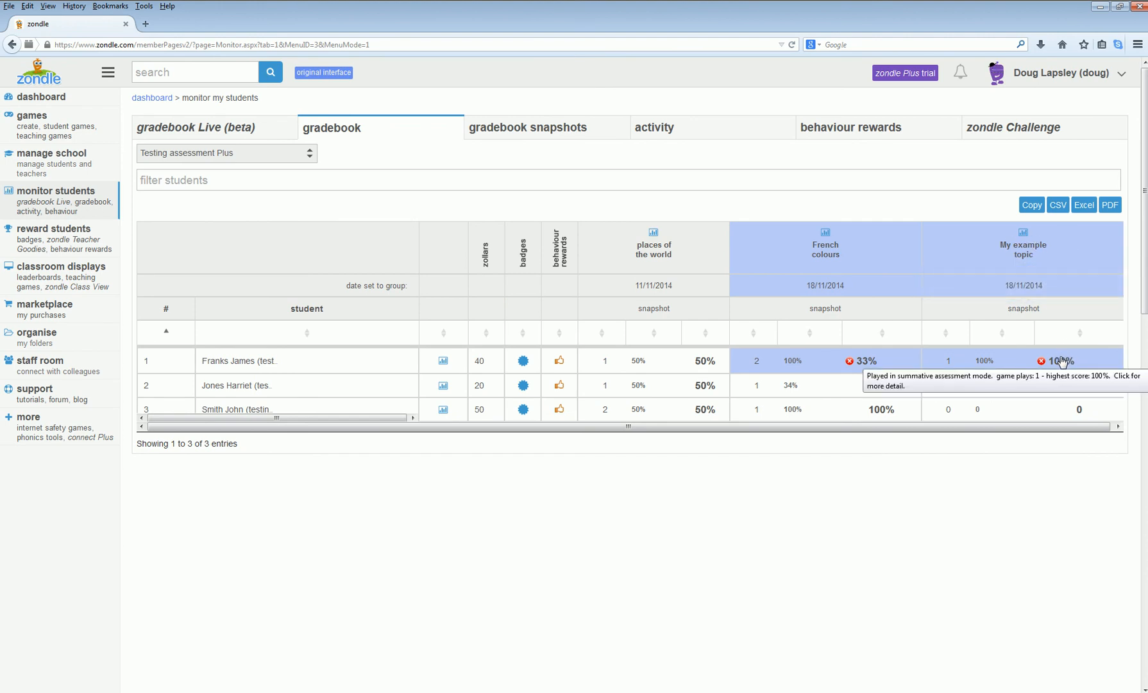
Reset the first student's summative assessment for "My example topic" and reopen the gradebook of the class "Testing assessment Plus"
mouse_move(1032, 370)
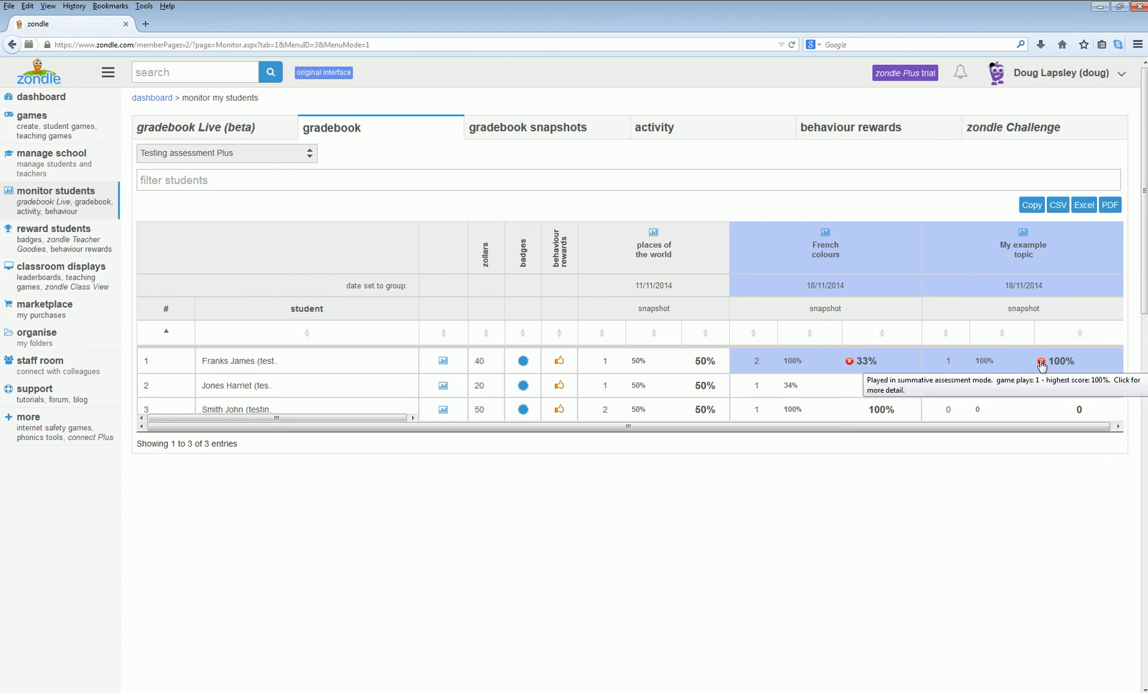
click(1041, 363)
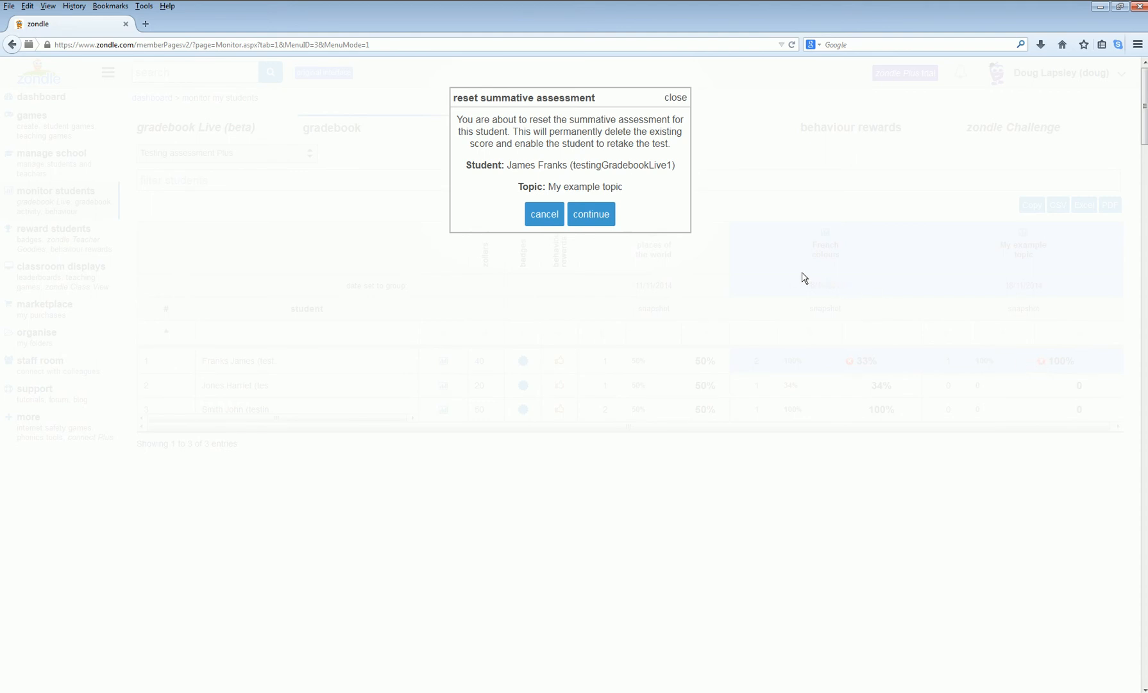
click(603, 220)
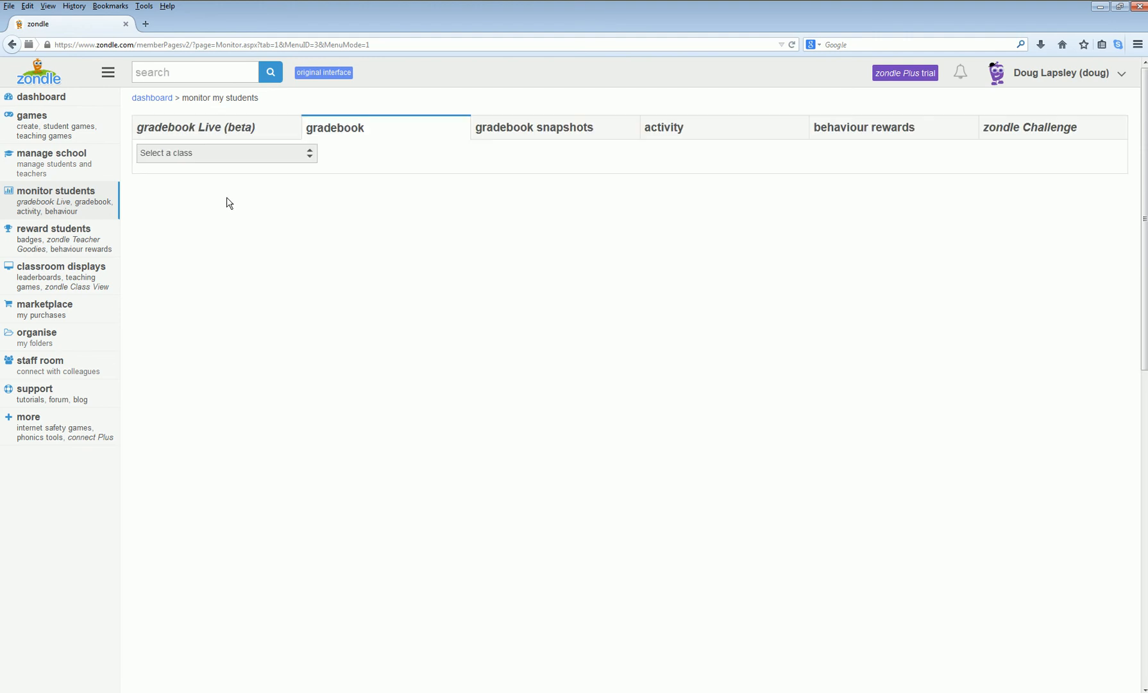
click(215, 154)
click(186, 425)
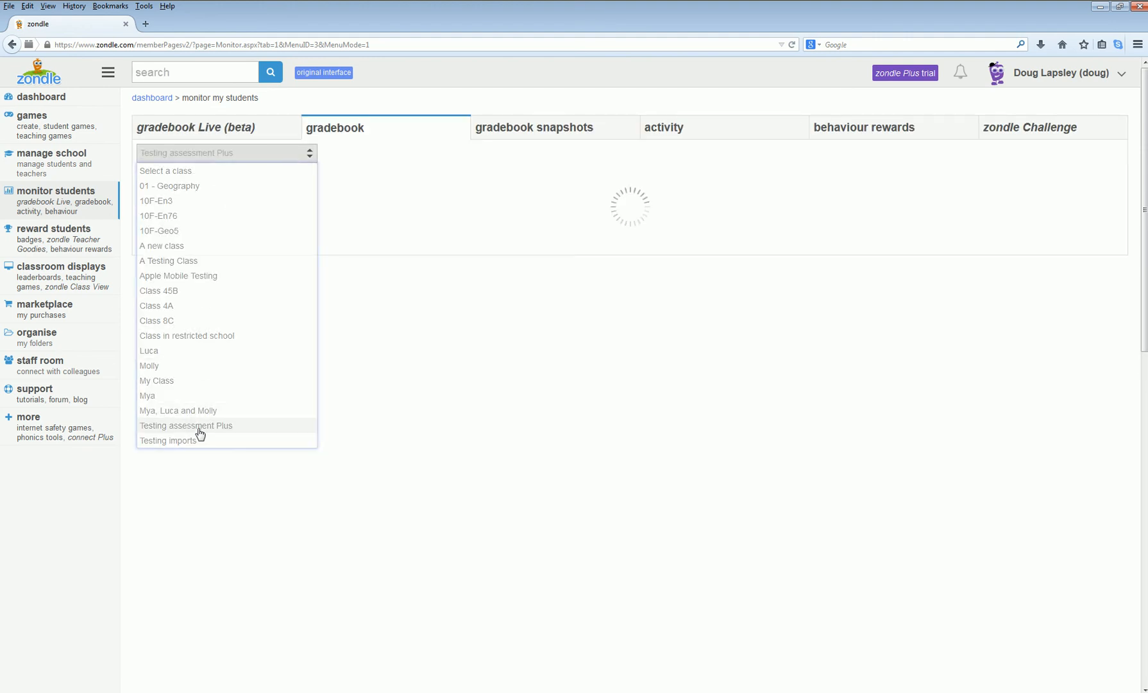